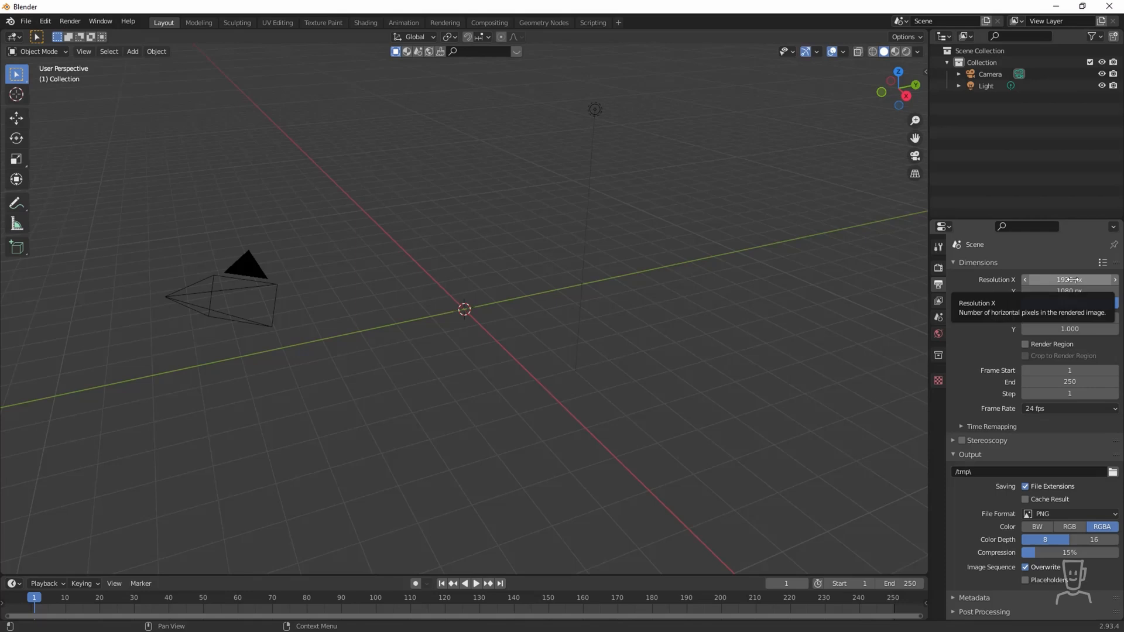
Set the render resolution to 3840 × 2160 px.
click(1068, 279)
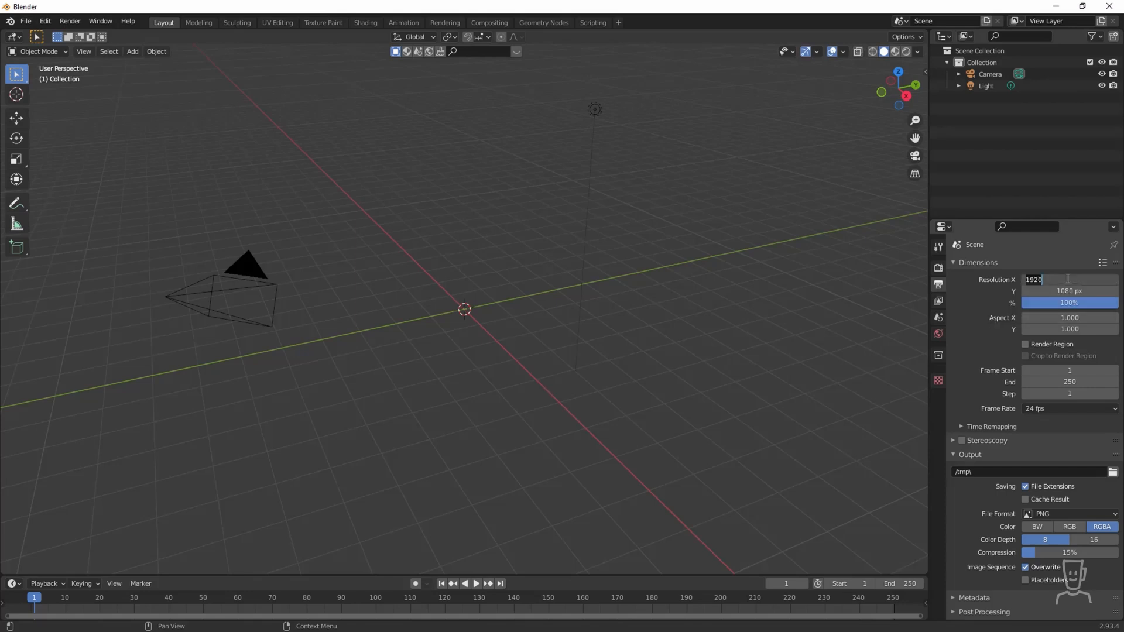
text(3840)
key(Return)
click(1064, 290)
text(21)
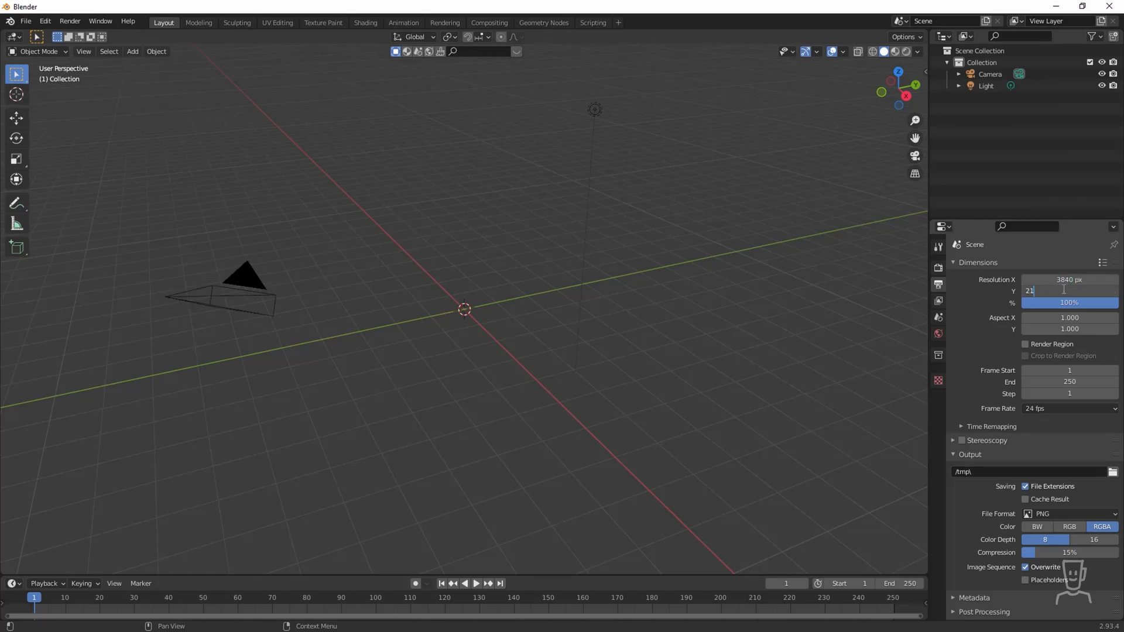
text(60)
key(Return)
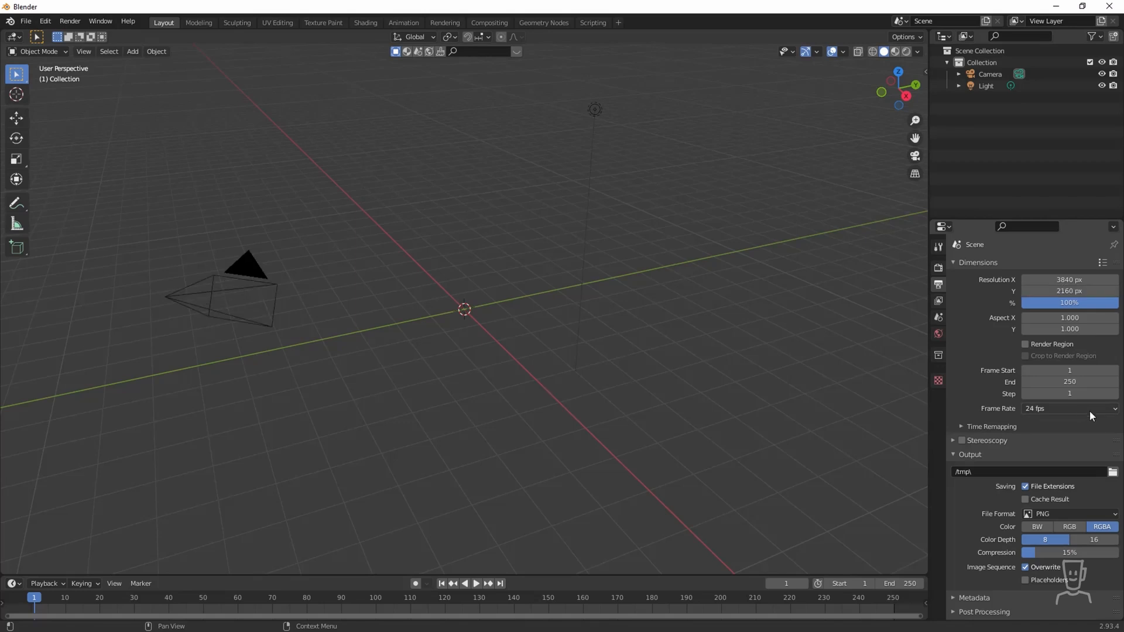
Set the output frame rate to 29.97 fps and the end frame to 540.
click(1090, 410)
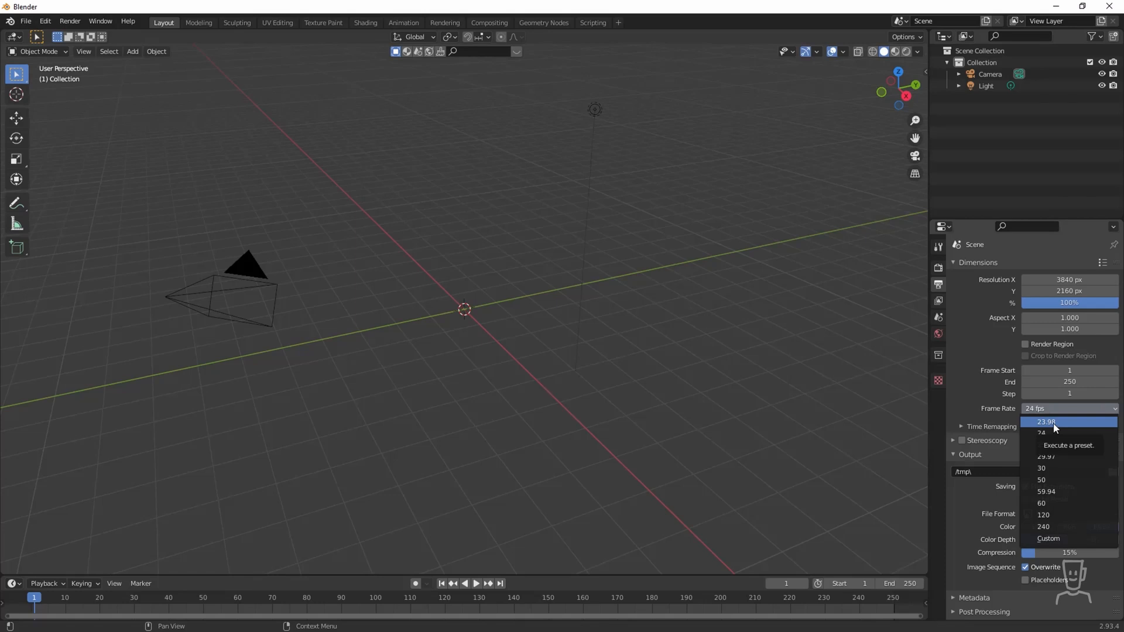
click(1050, 462)
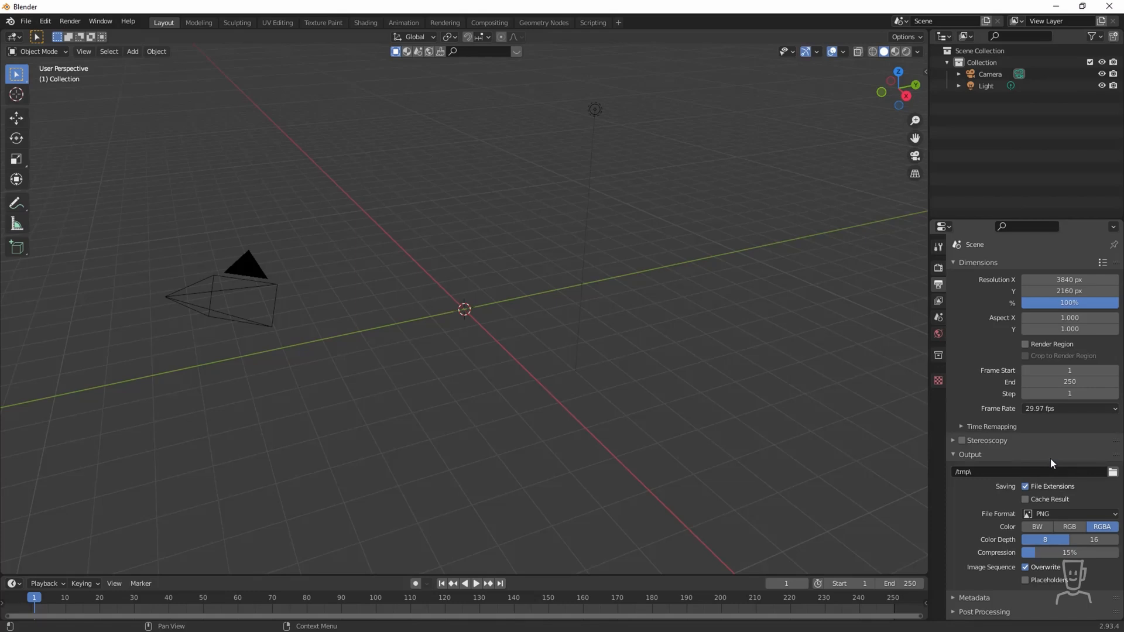
click(1077, 380)
text(540)
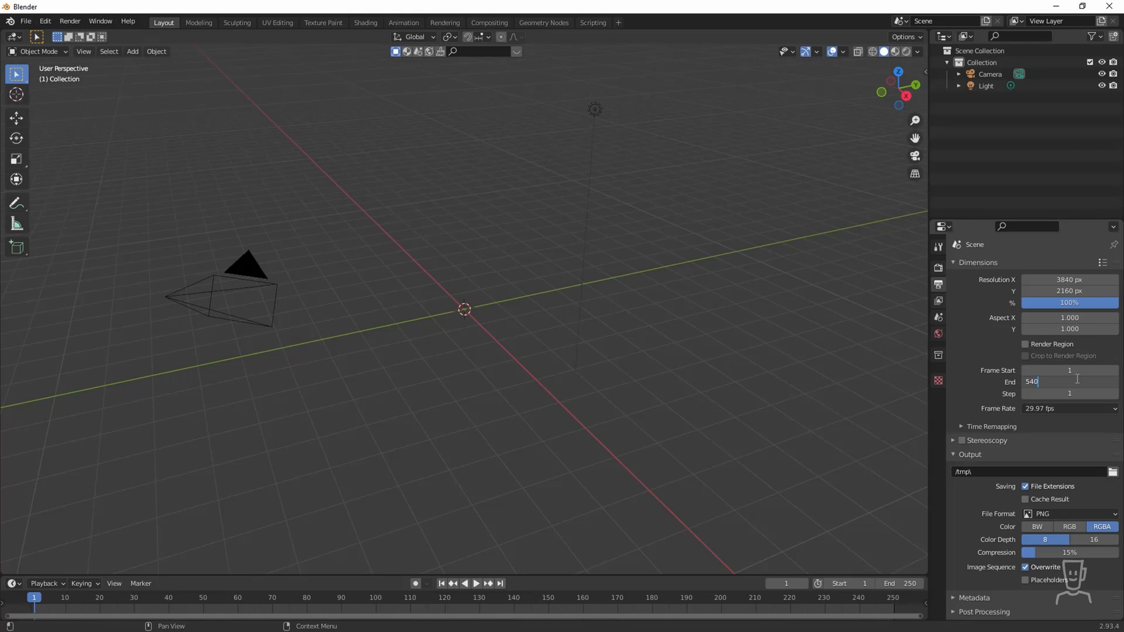
key(Return)
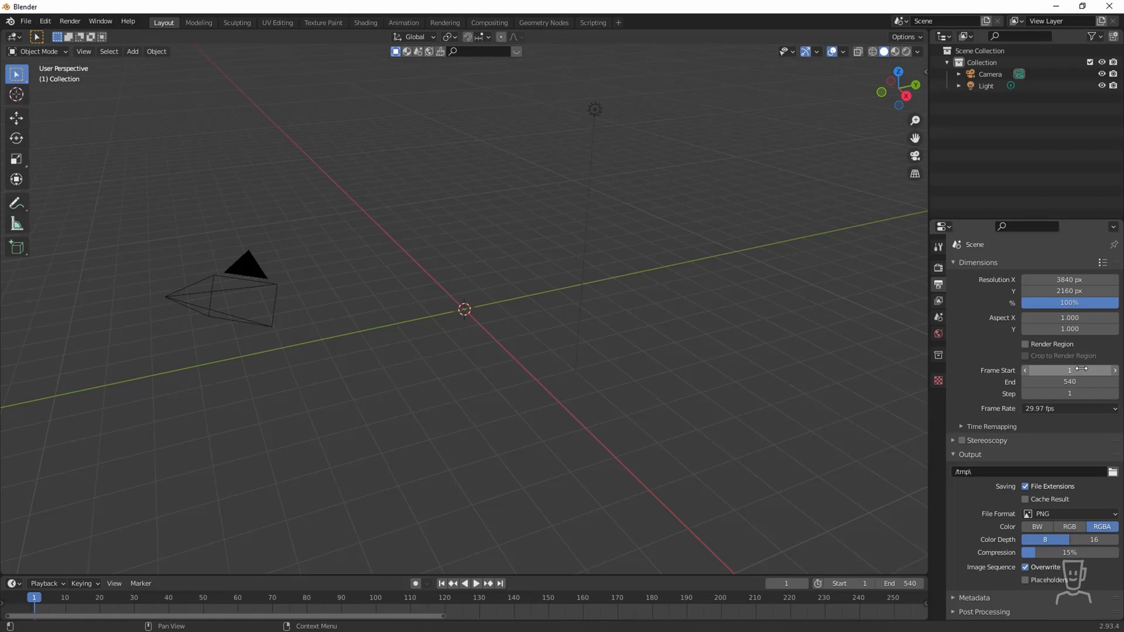
Add the VFX Motion Tracking workspace and enlarge its clip editor upwards.
click(618, 22)
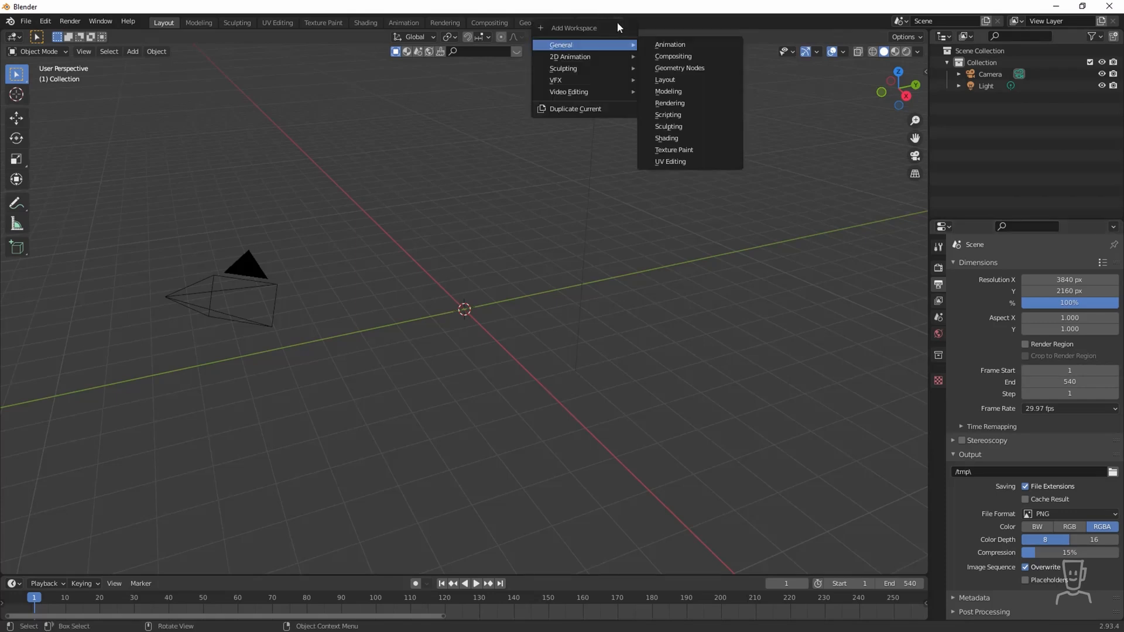
mouse_move(605, 81)
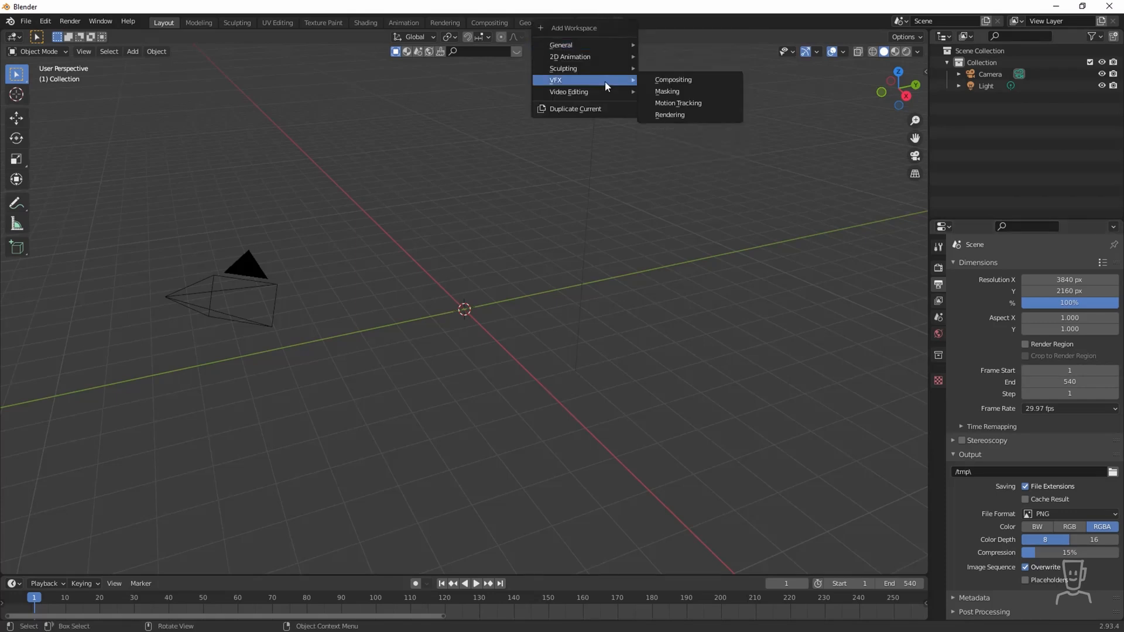
click(690, 103)
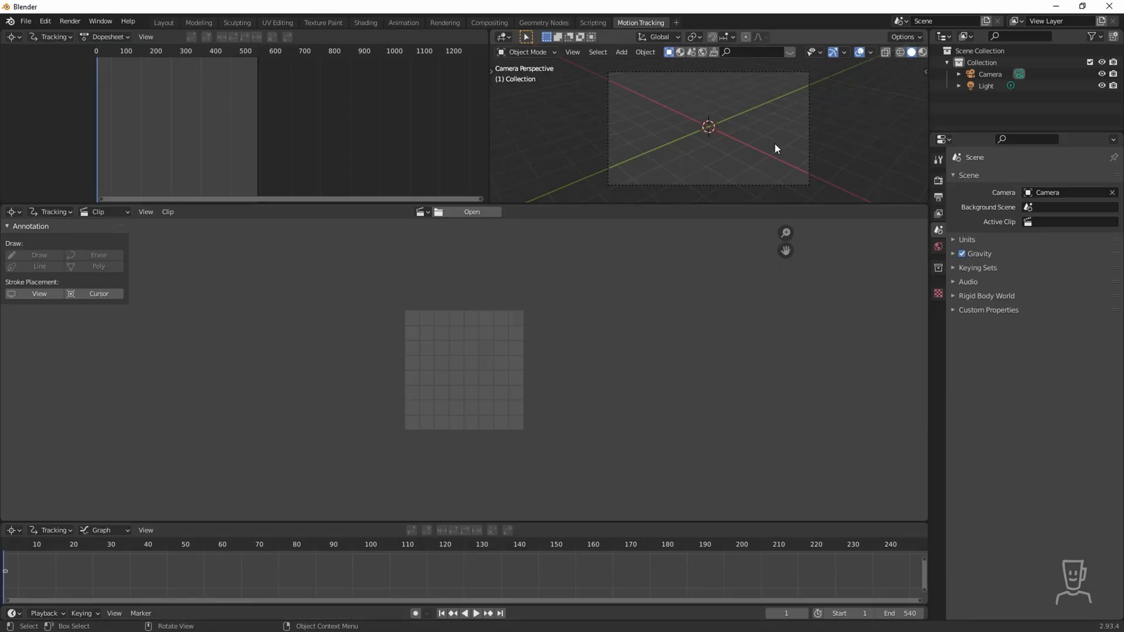
drag(529, 203, 512, 56)
Open the footage clip ParkingMeterStreet18sec_Edit.mp4 for tracking and prefetch its frames.
click(168, 65)
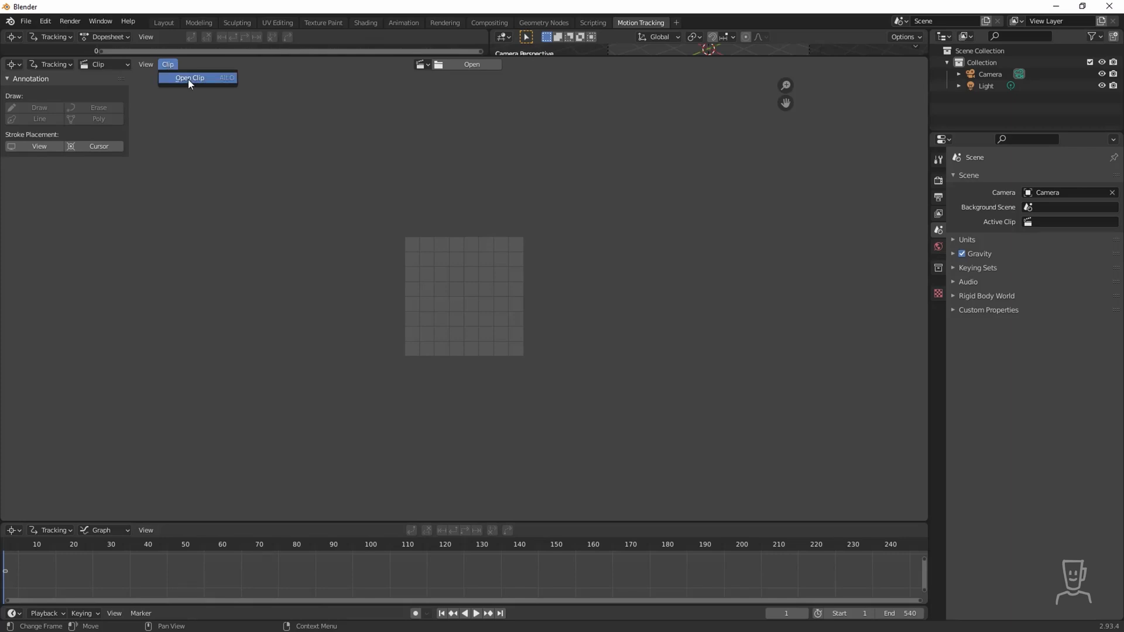
click(188, 78)
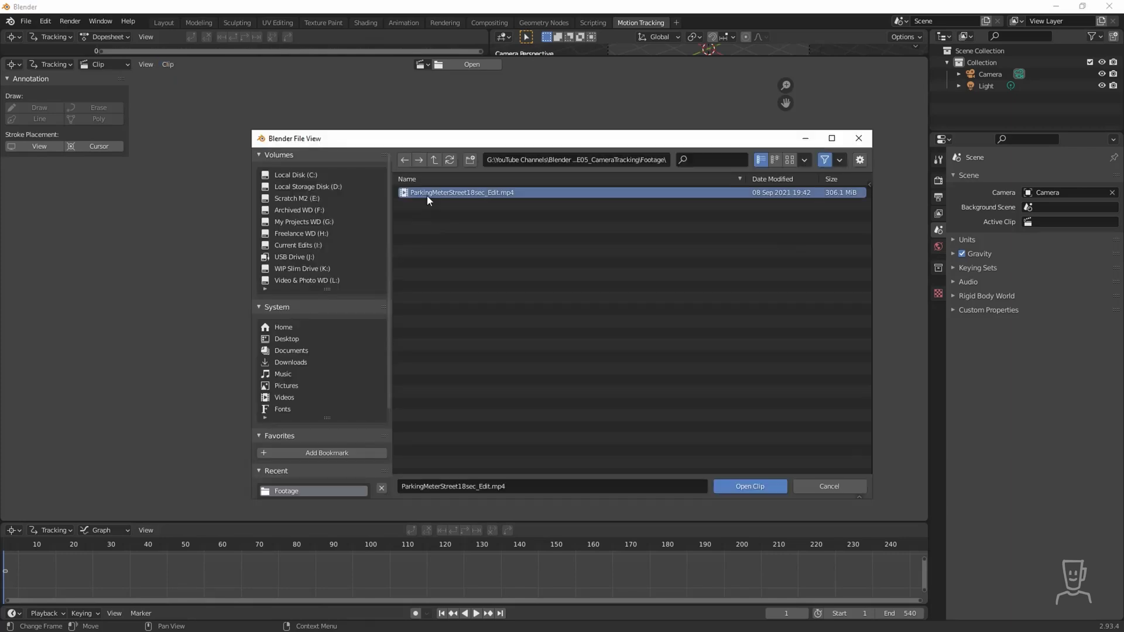
click(758, 487)
scroll(546, 354, down, 4)
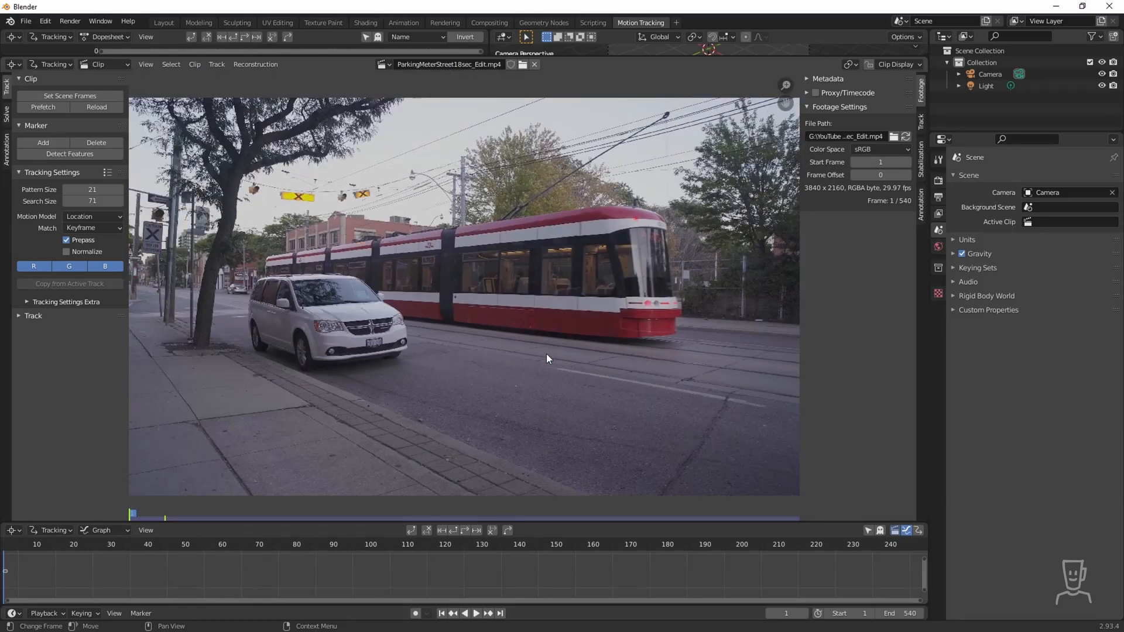
click(43, 108)
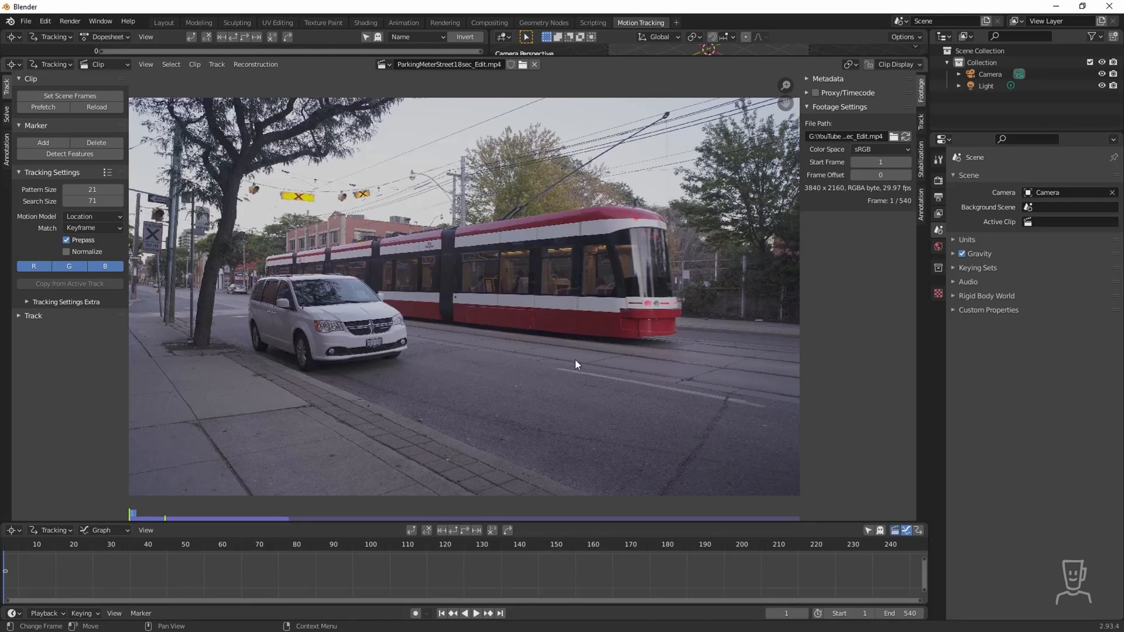
Add a tracking marker on the asphalt in front of the tram and centre it on the light speck using the track preview.
ctrl+click(516, 387)
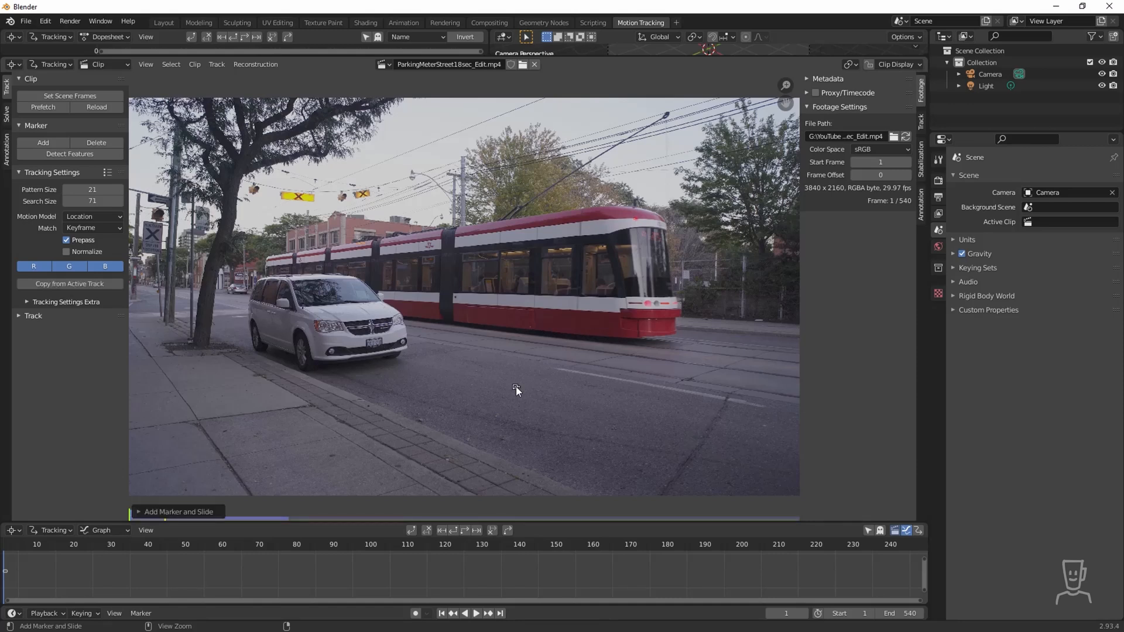
scroll(524, 403, up, 2)
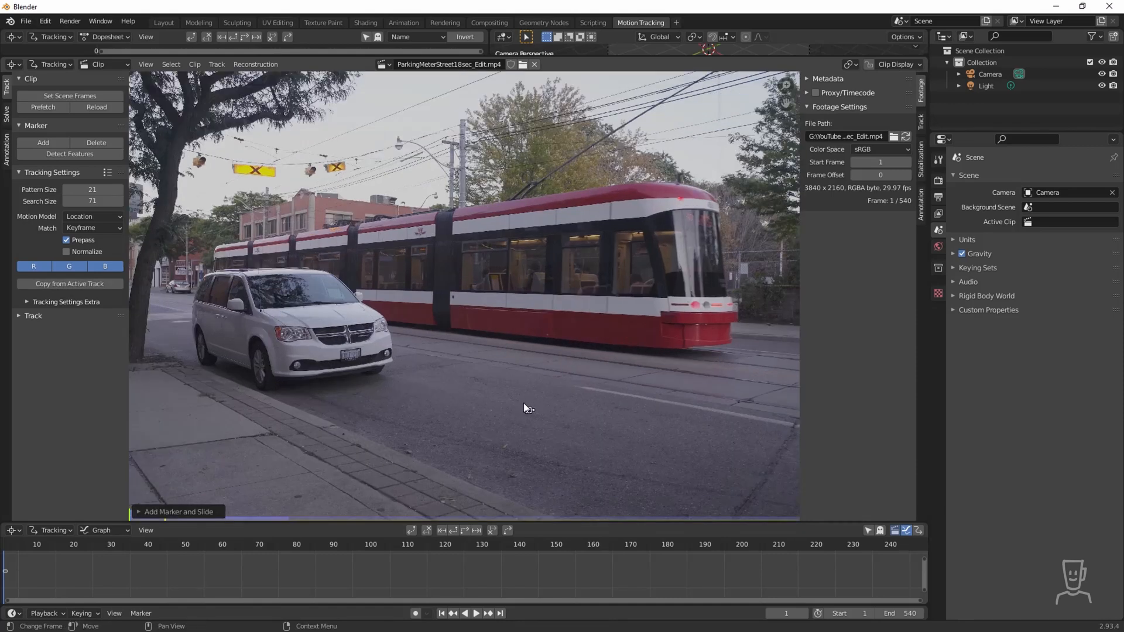
scroll(524, 408, up, 1)
scroll(524, 408, down, 3)
scroll(523, 404, up, 3)
scroll(524, 404, down, 2)
scroll(523, 404, down, 1)
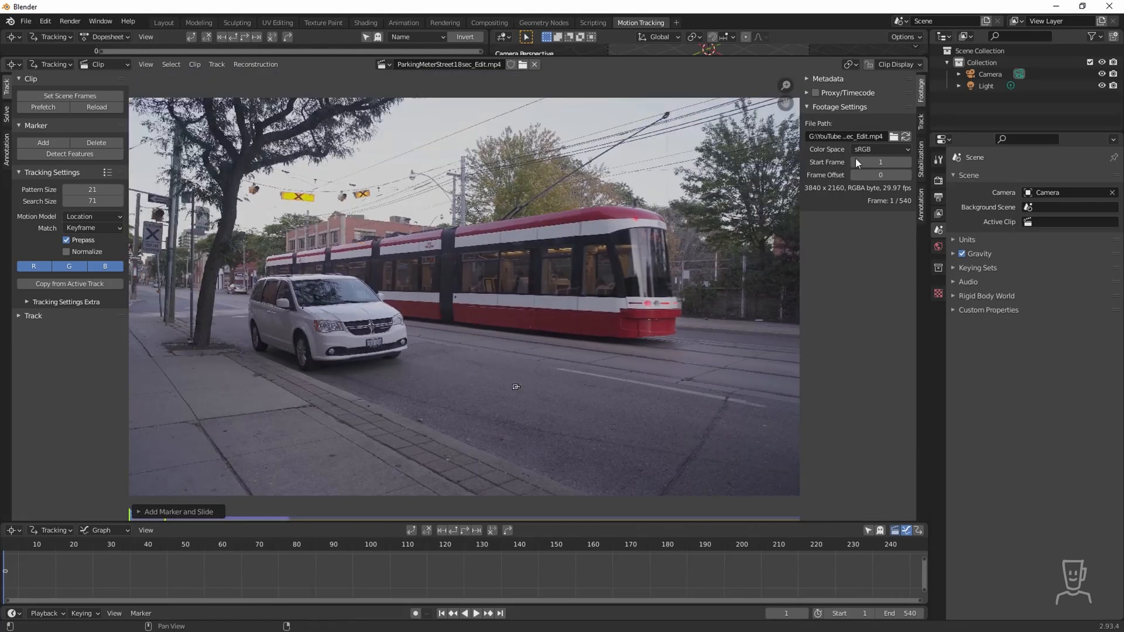
click(921, 122)
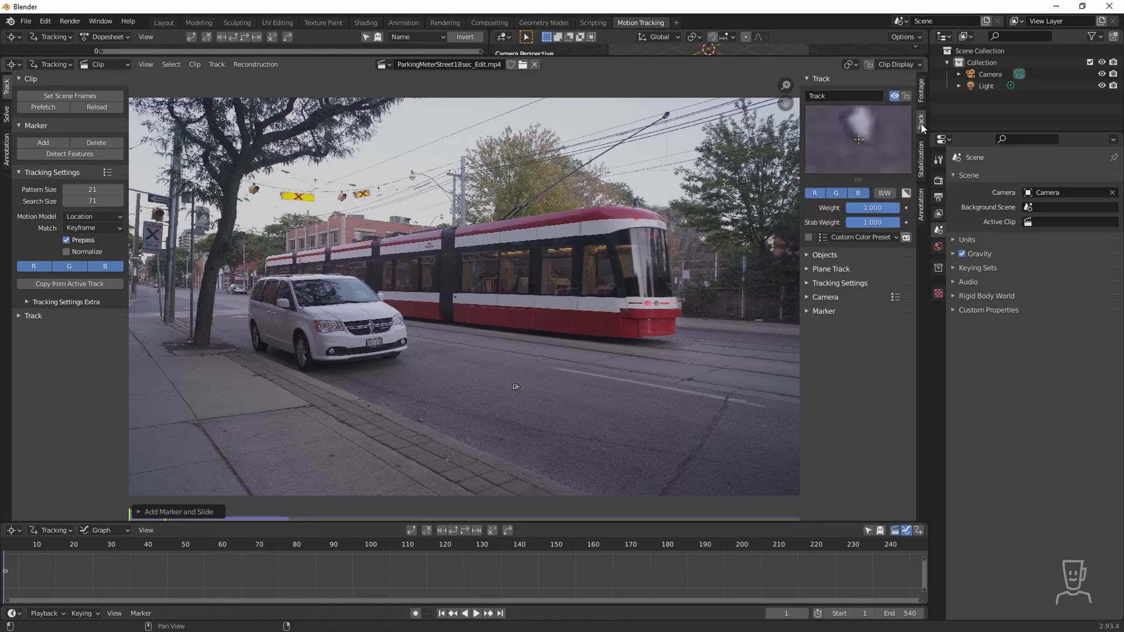
drag(859, 141, 856, 159)
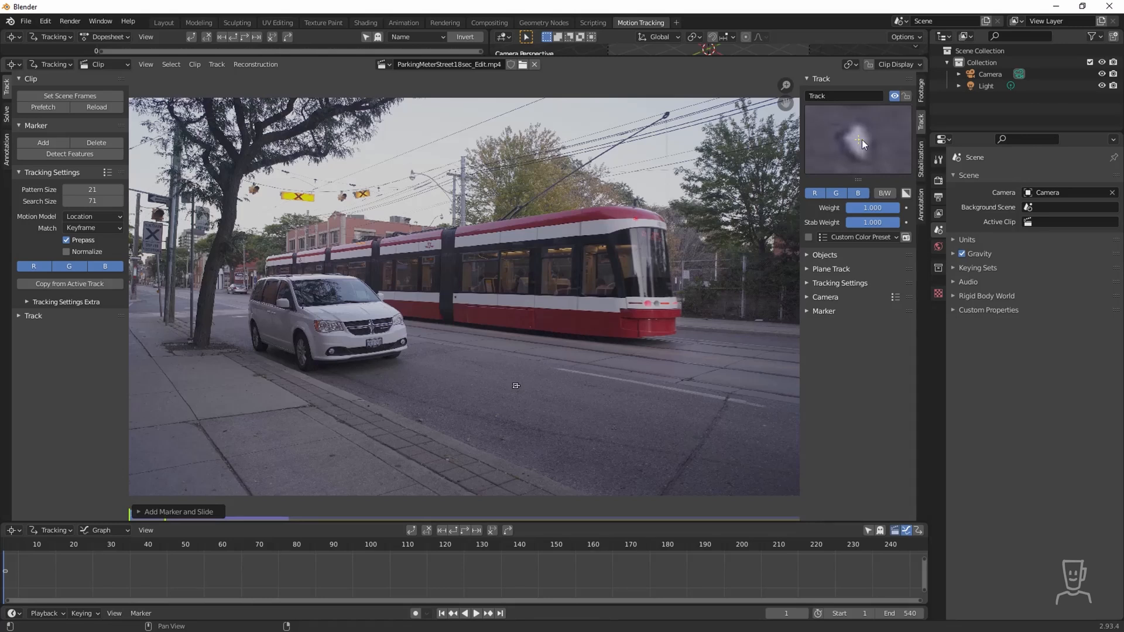
drag(865, 143, 863, 142)
Add tracking markers on the curb ahead of the van and on two dark spots at the base of its windshield, centring each one.
ctrl+click(368, 407)
drag(865, 142, 884, 155)
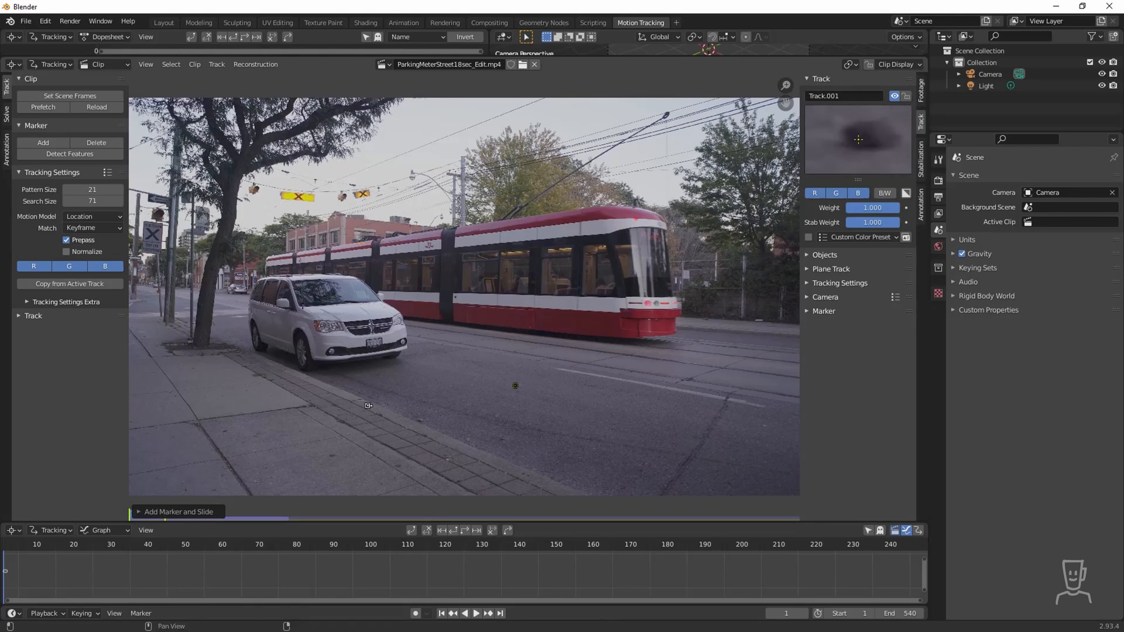
ctrl+click(336, 306)
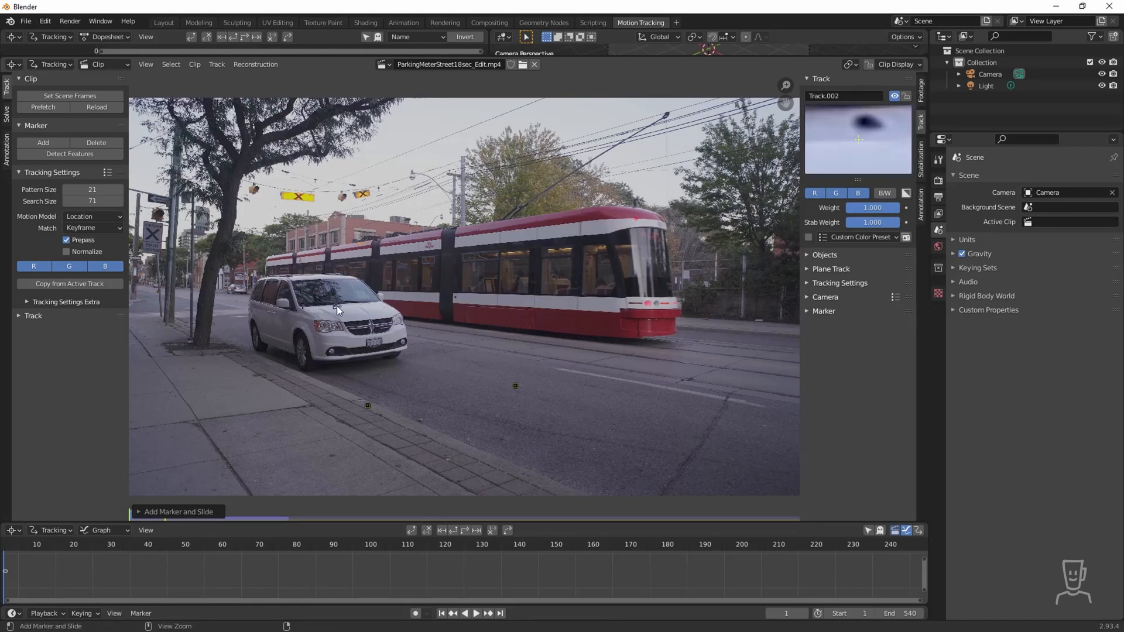
drag(865, 145, 877, 153)
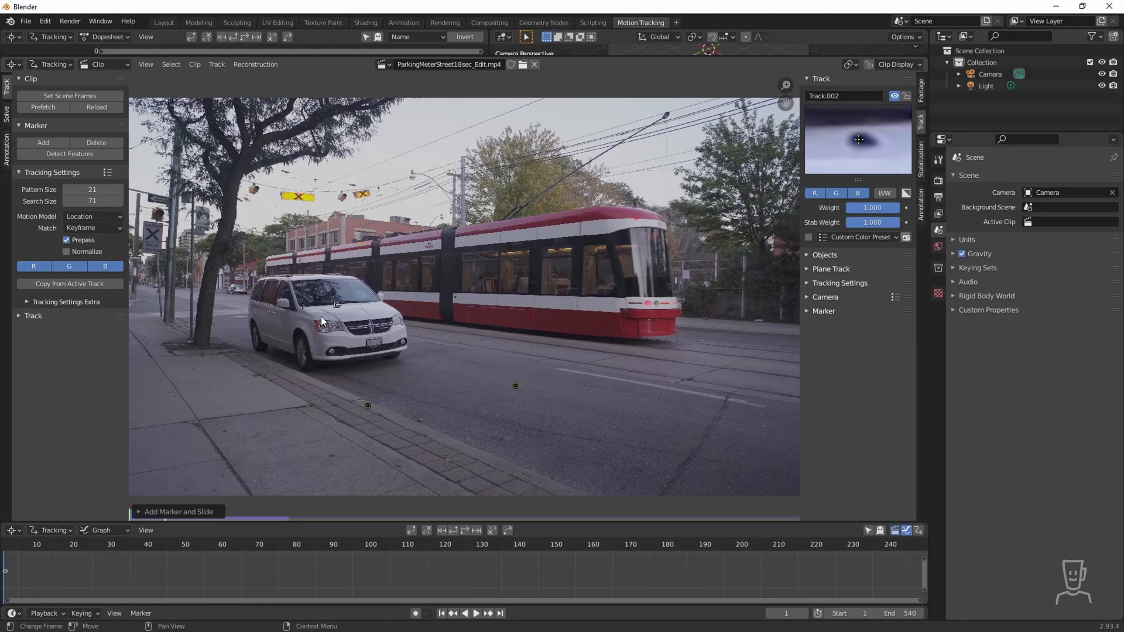
ctrl+click(364, 304)
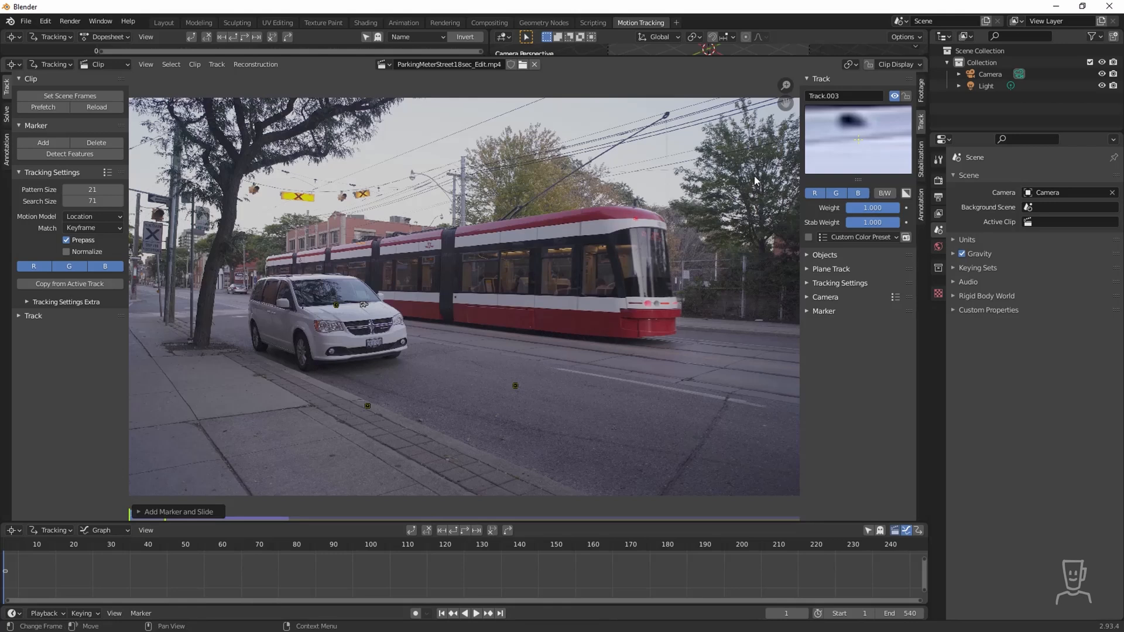
drag(857, 141, 863, 154)
drag(863, 154, 865, 163)
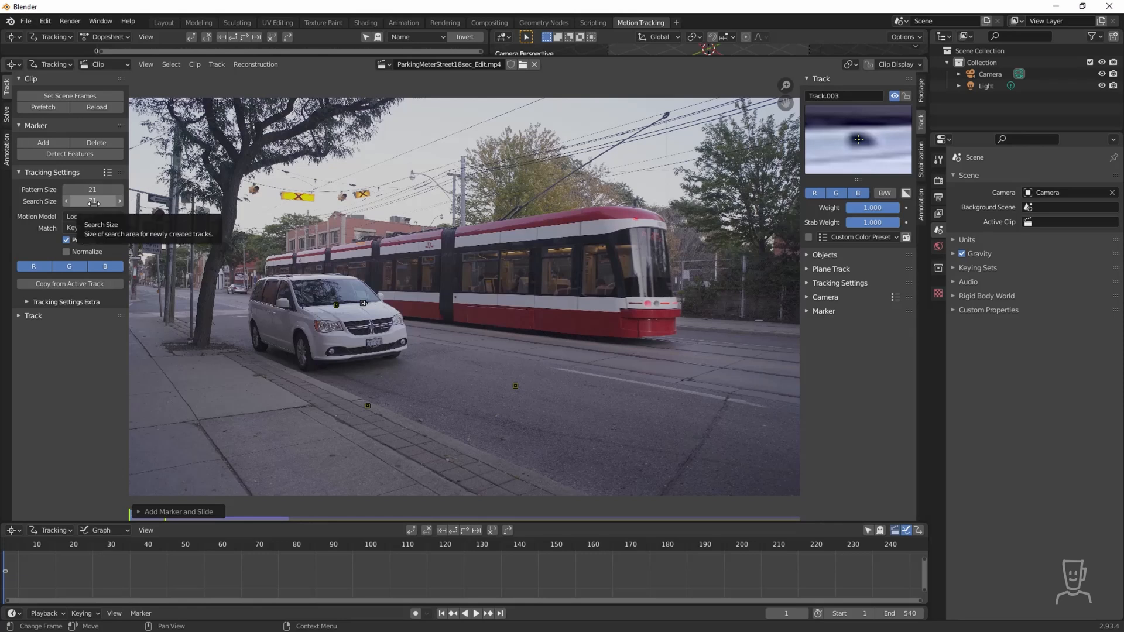
click(108, 173)
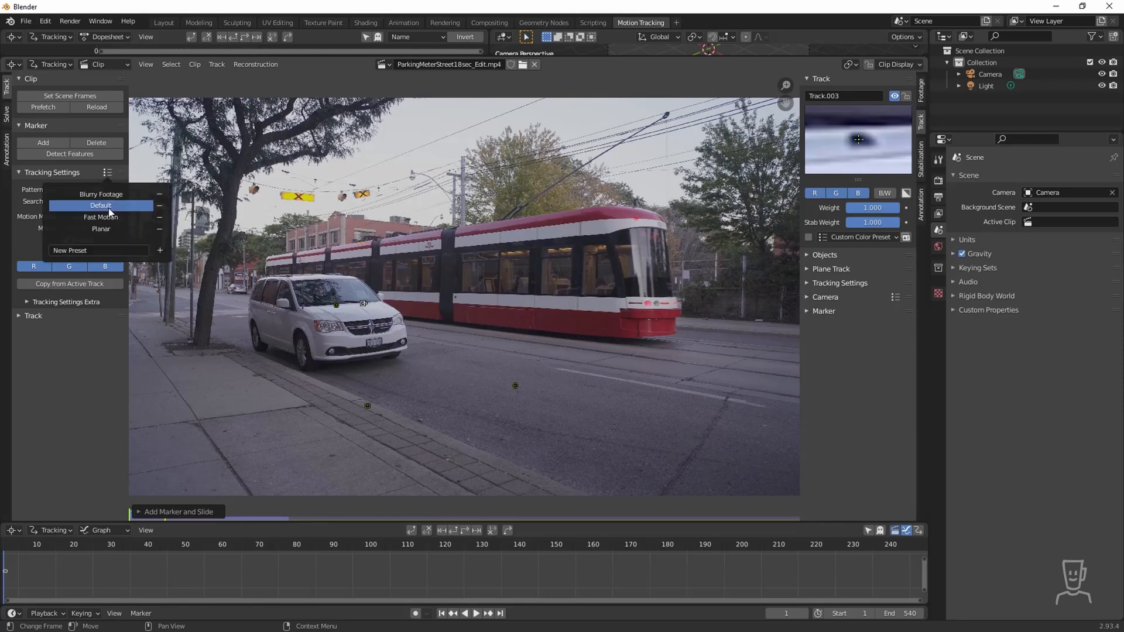
click(86, 174)
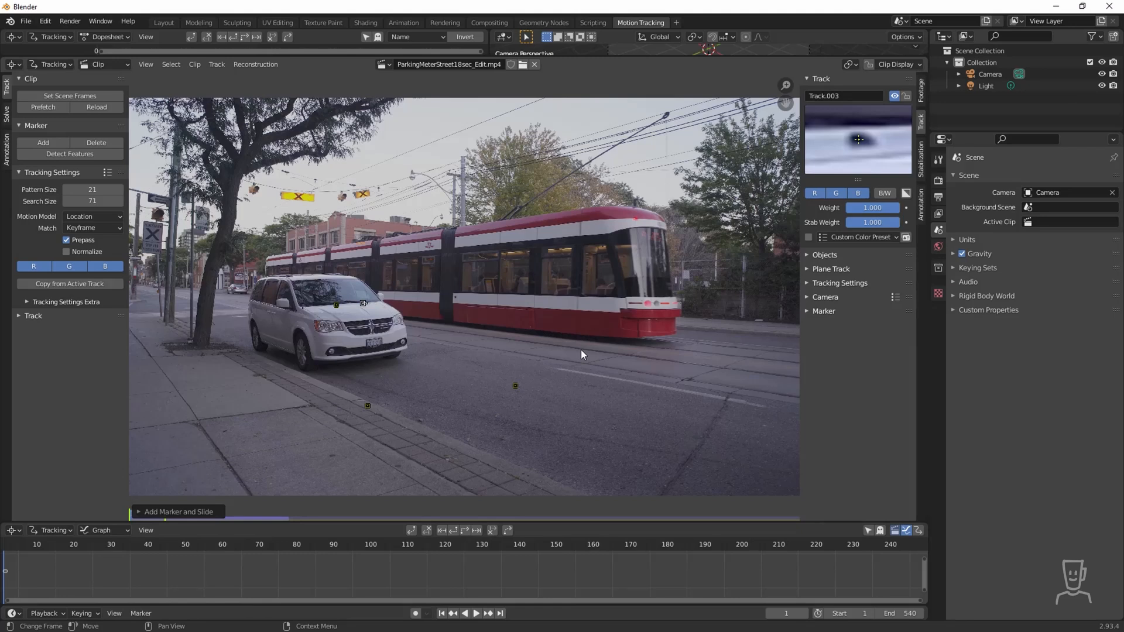
Add tracking markers on the brick strip beside the van's front wheel and on the sidewalk, fine-tuning the sidewalk marker's position.
ctrl+click(285, 369)
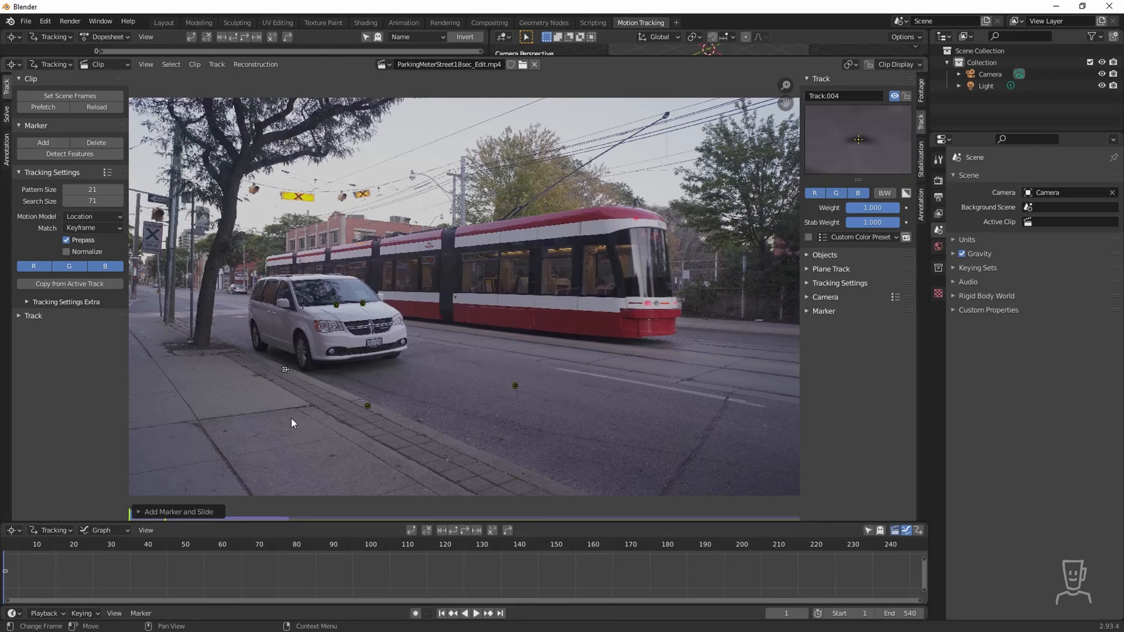
ctrl+click(247, 392)
drag(866, 142, 866, 166)
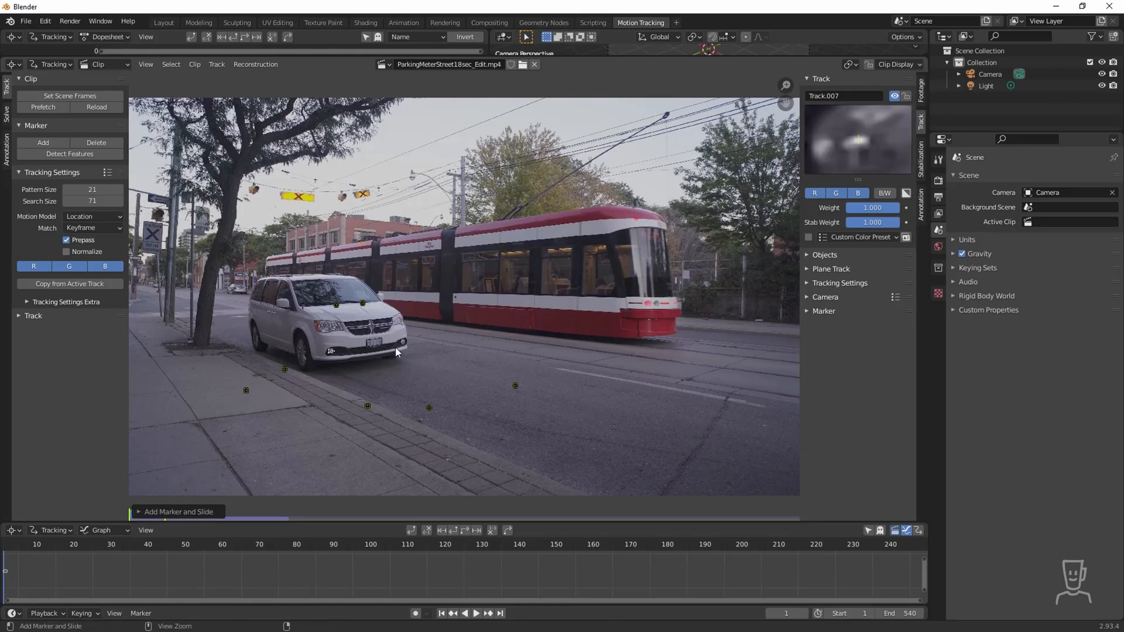
Add tracking markers on the van's front fog light, its licence plate and the road near the white lane line, centring the fog light marker.
ctrl+click(401, 343)
drag(866, 143, 866, 152)
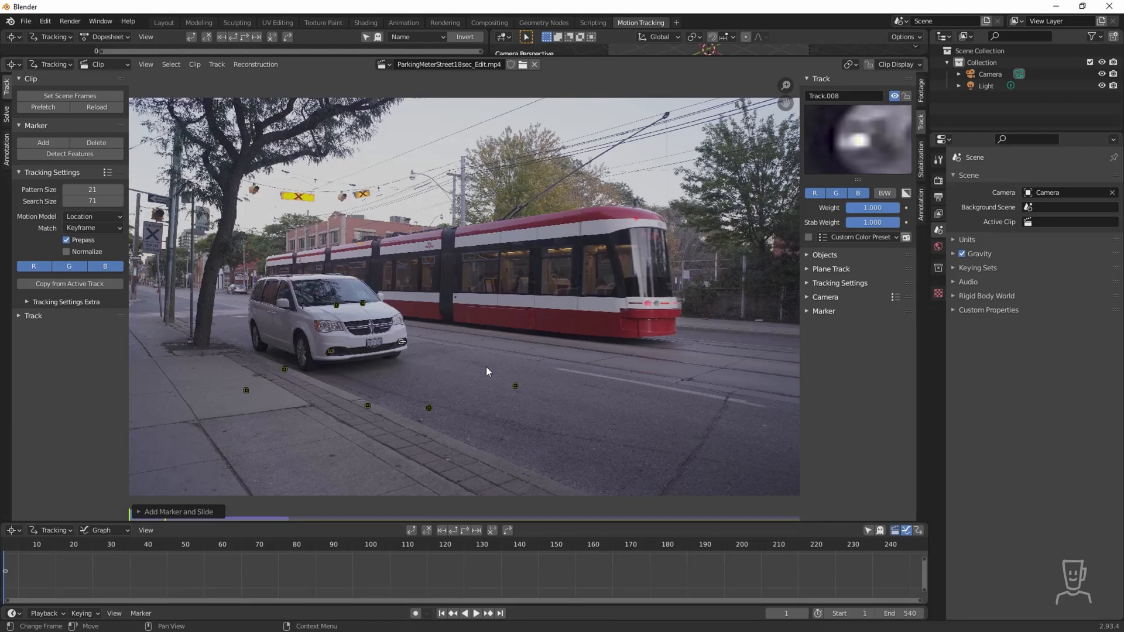
ctrl+click(374, 346)
ctrl+click(621, 374)
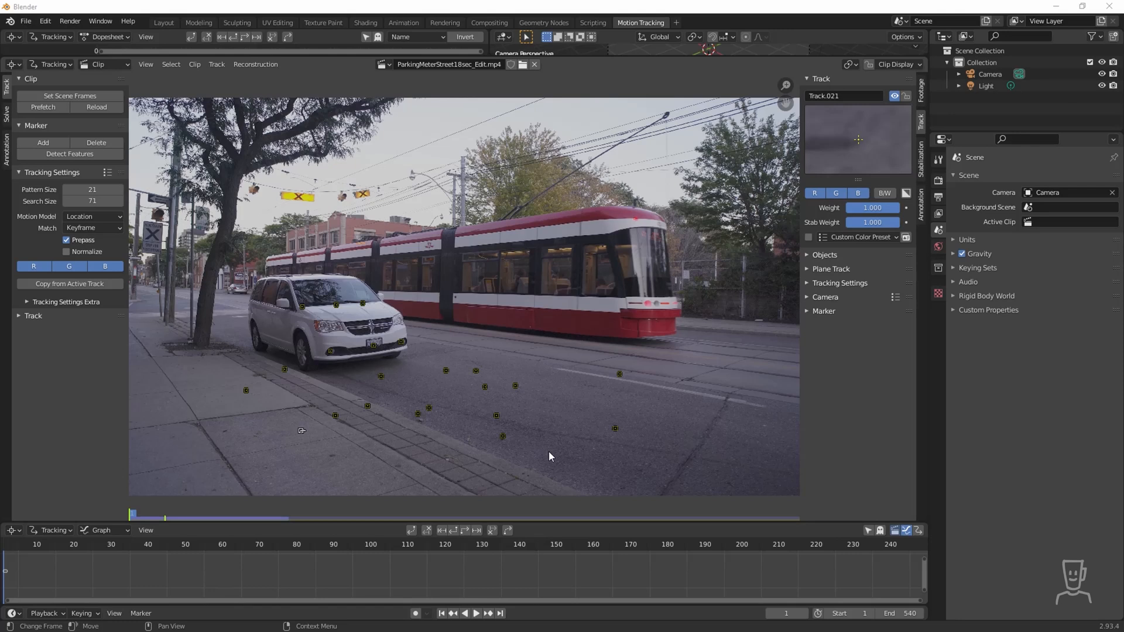
Select all tracking markers and track them forwards through the clip.
key(a)
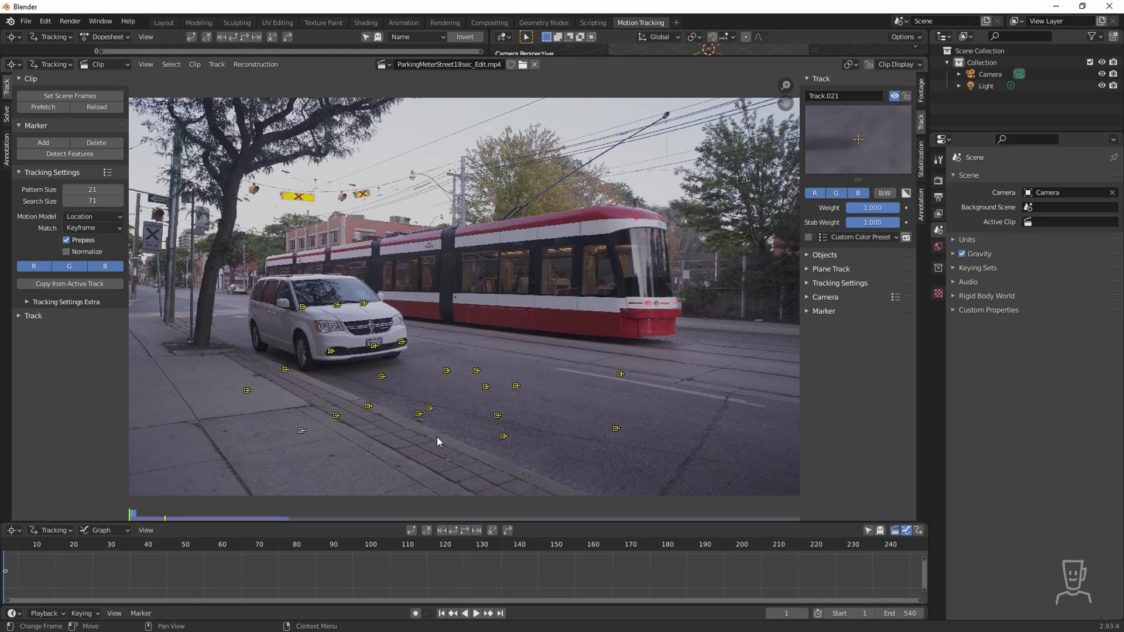
click(464, 532)
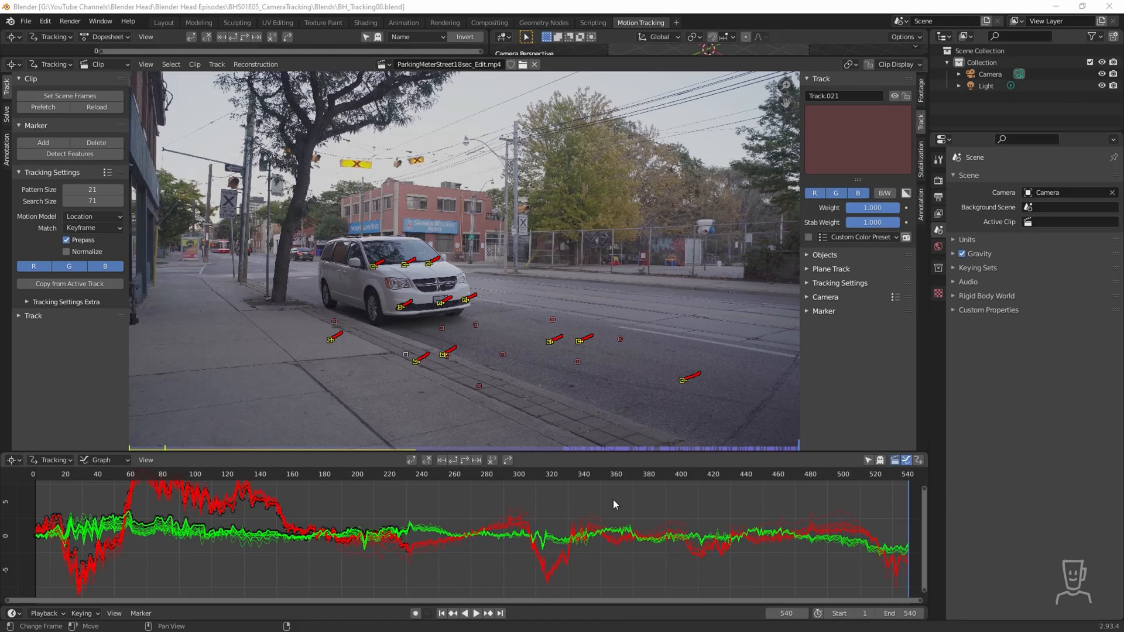
Delete the lost track on the brick strip beside the van's front wheel.
click(334, 322)
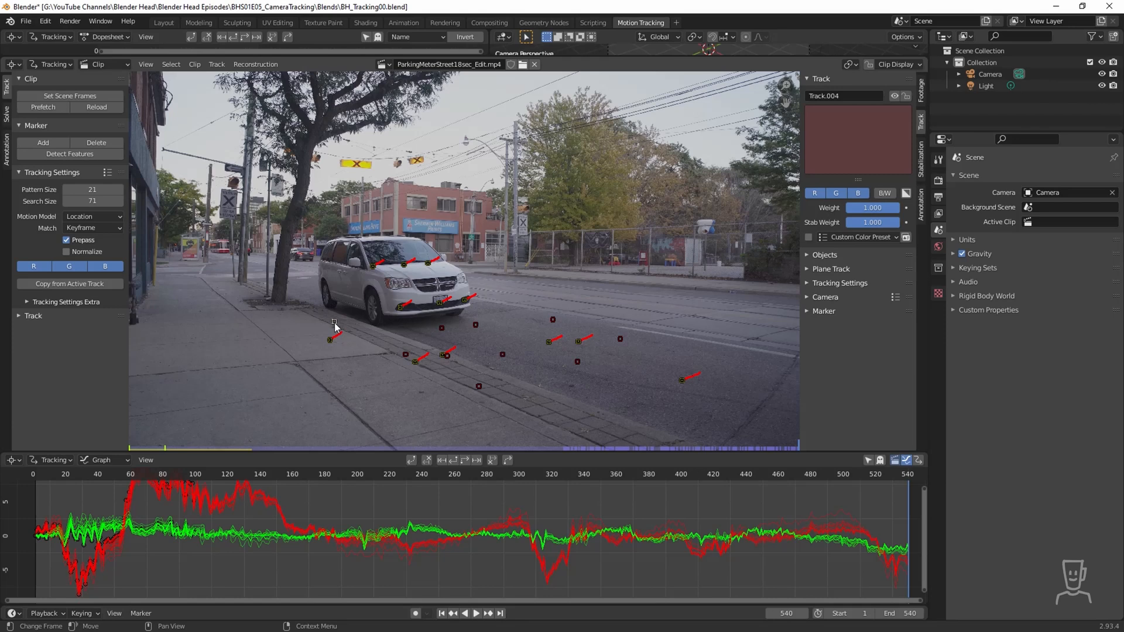
key(x)
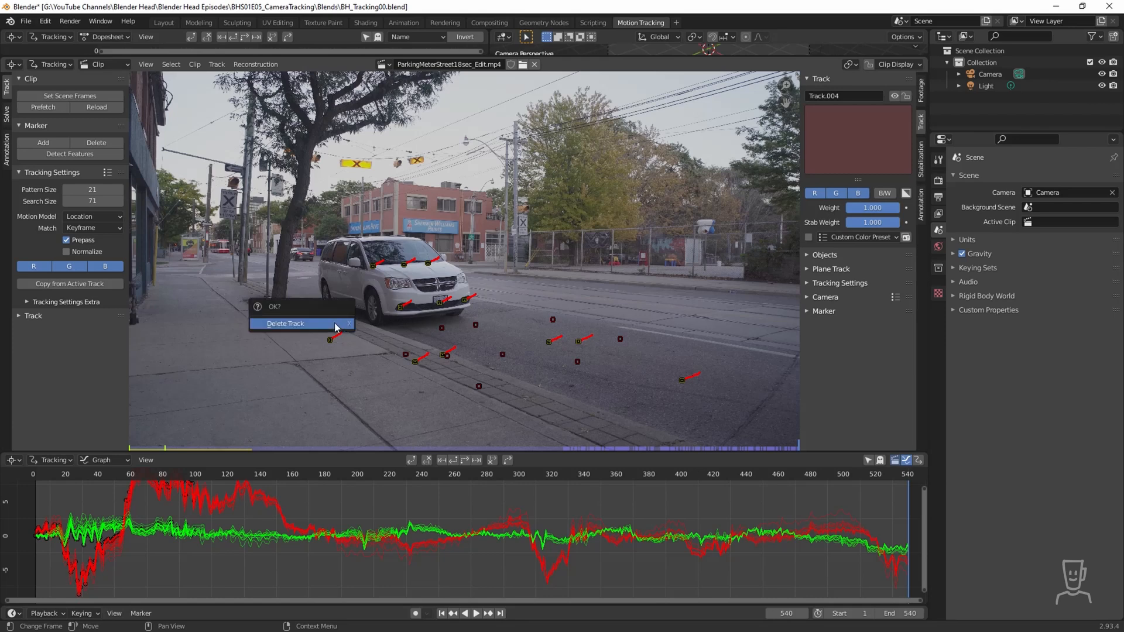
click(335, 323)
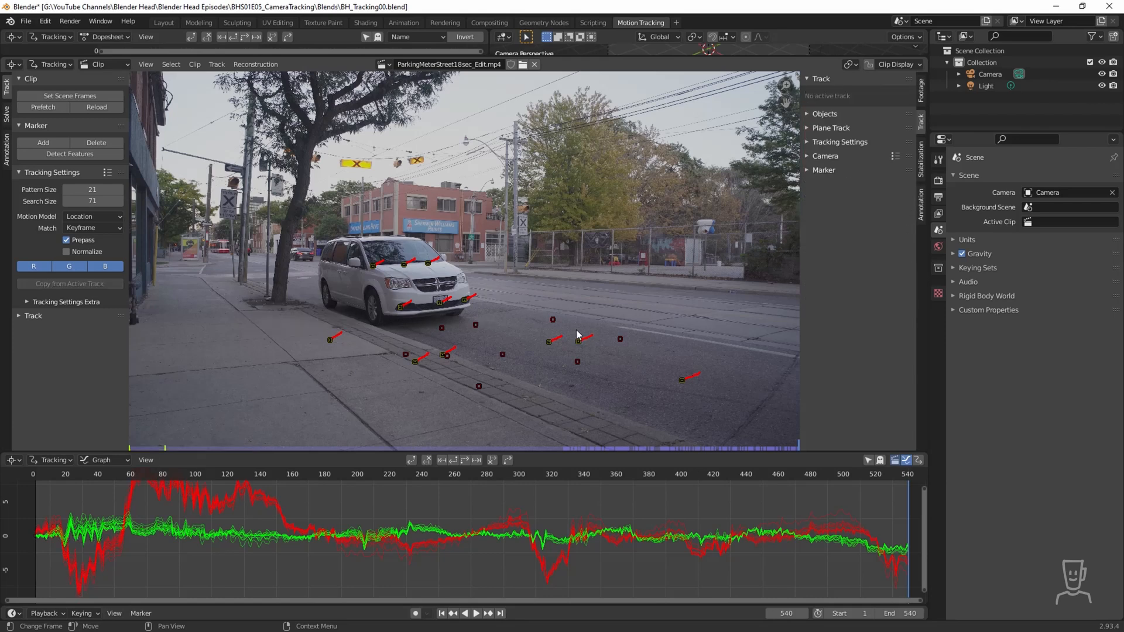
Delete the three lost tracks on the open road around and below the two neighbouring good road markers.
click(552, 321)
key(x)
click(553, 322)
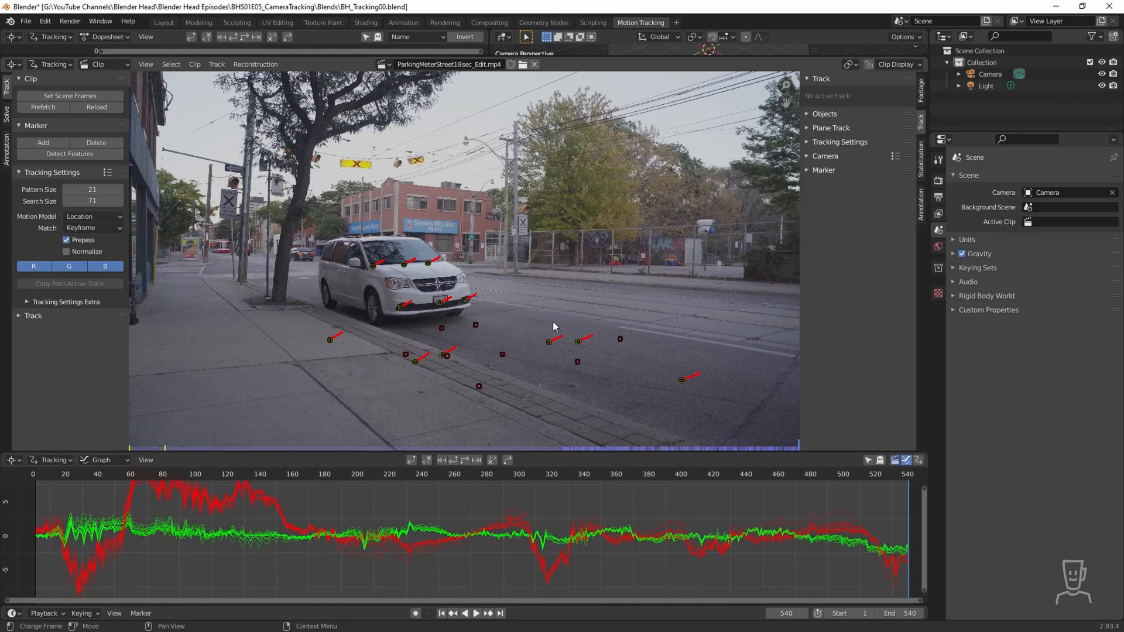
click(619, 340)
key(x)
click(576, 349)
click(578, 361)
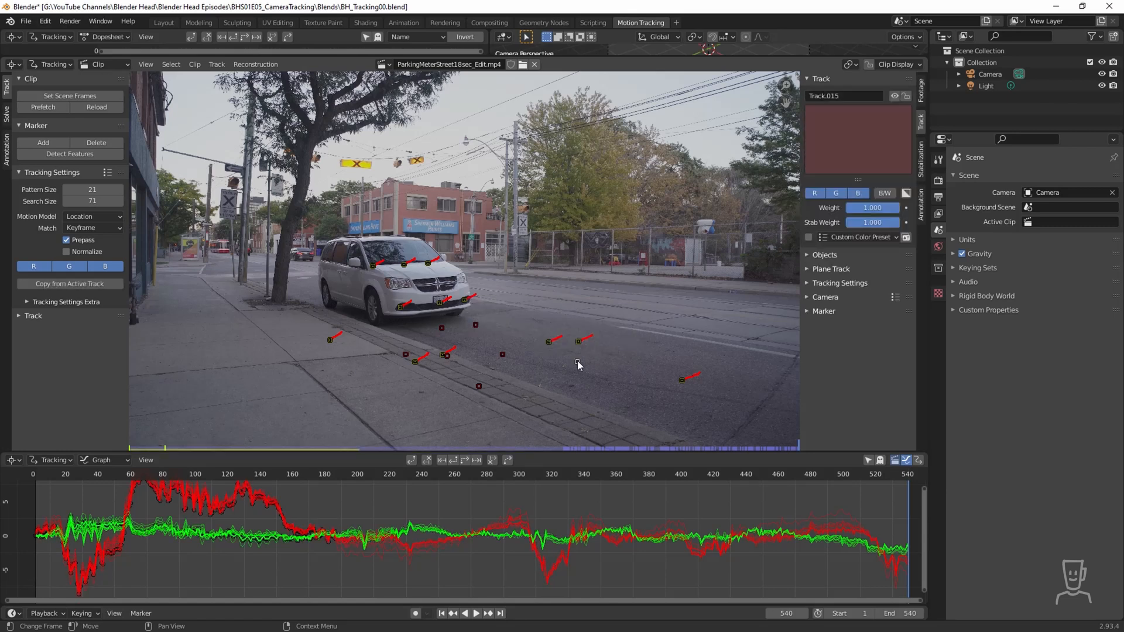
key(x)
click(514, 367)
Delete the lost tracks on the road beside the curb, on the brick strip and just in front of the van's bumper.
click(502, 354)
key(x)
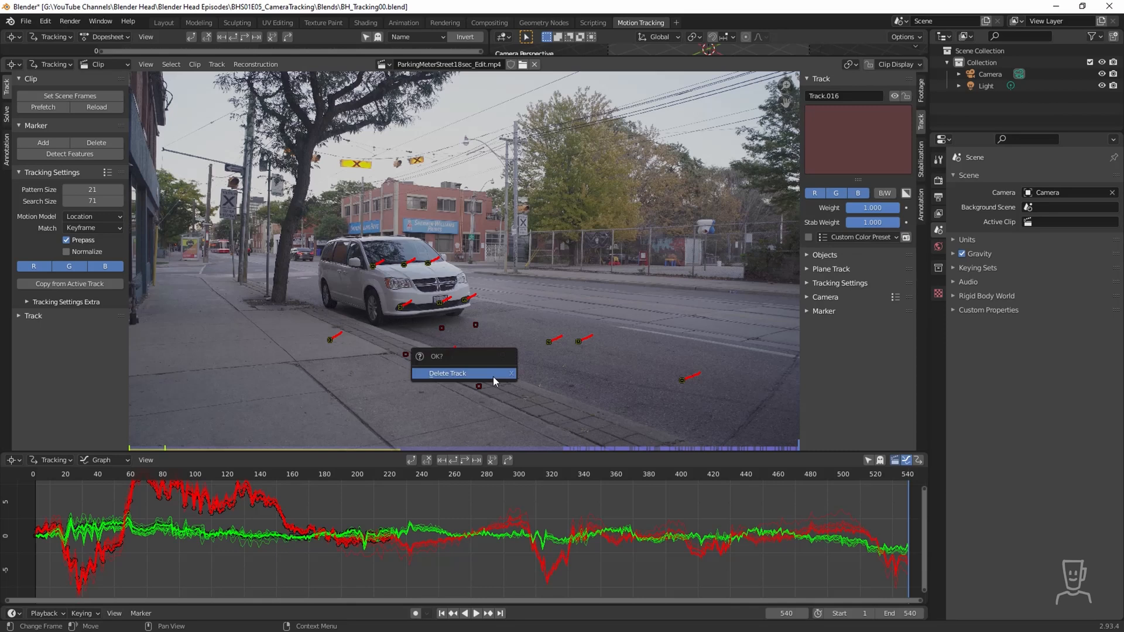
click(483, 375)
click(479, 386)
key(x)
click(479, 384)
click(475, 326)
key(x)
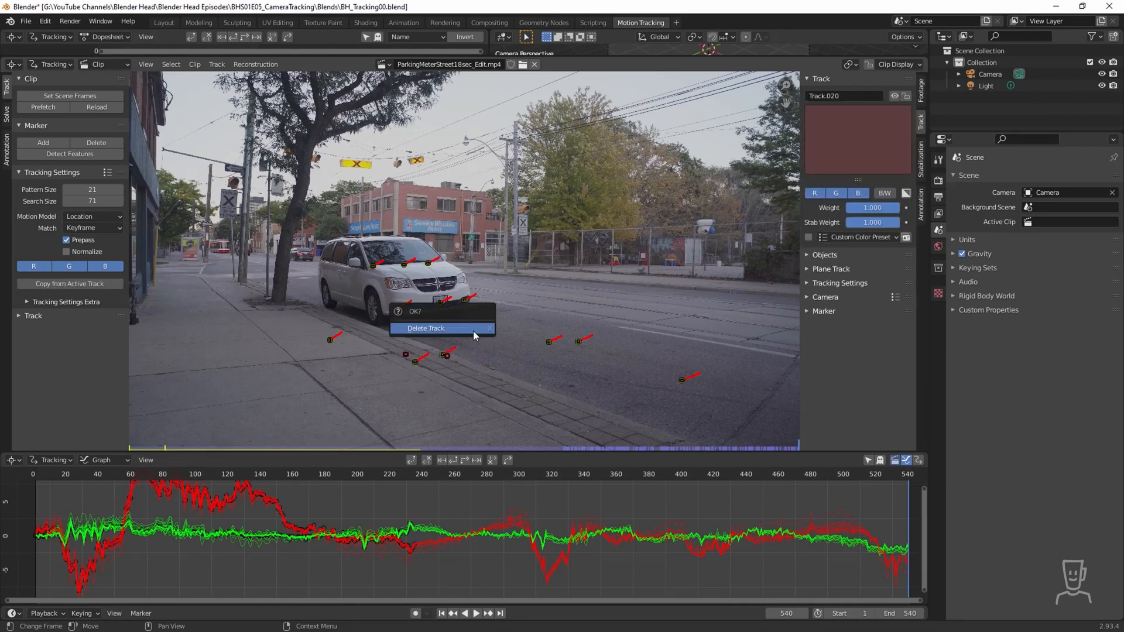
click(458, 328)
Delete the remaining lost tracks near the van's front bumper and along the curb's brick strip, leaving only complete tracks.
click(442, 327)
key(x)
click(442, 327)
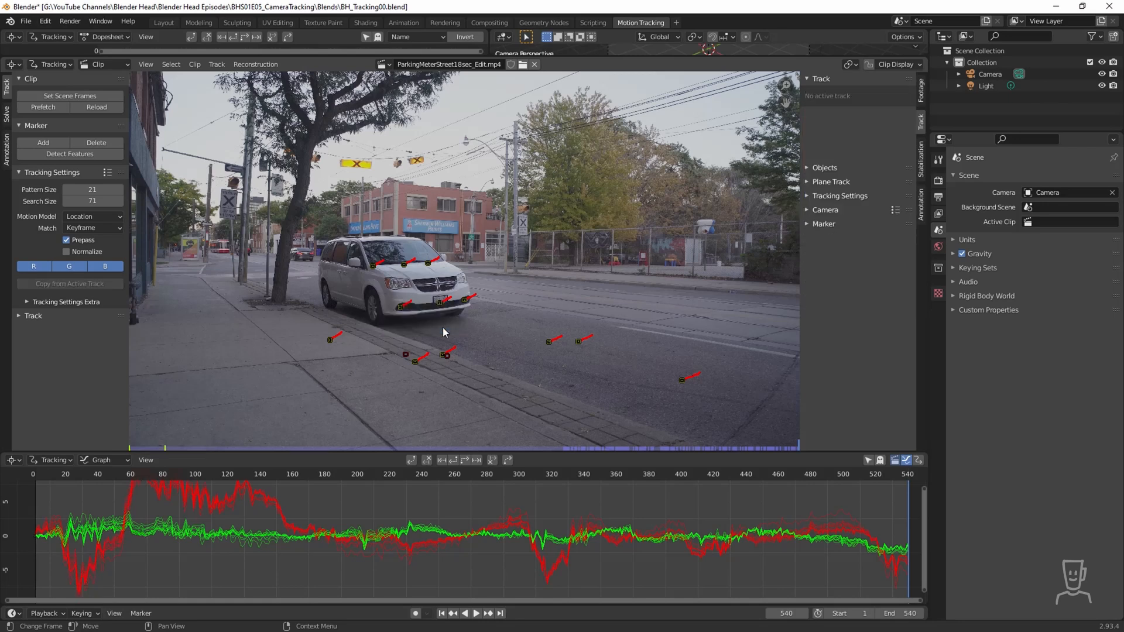
click(407, 354)
key(x)
click(406, 354)
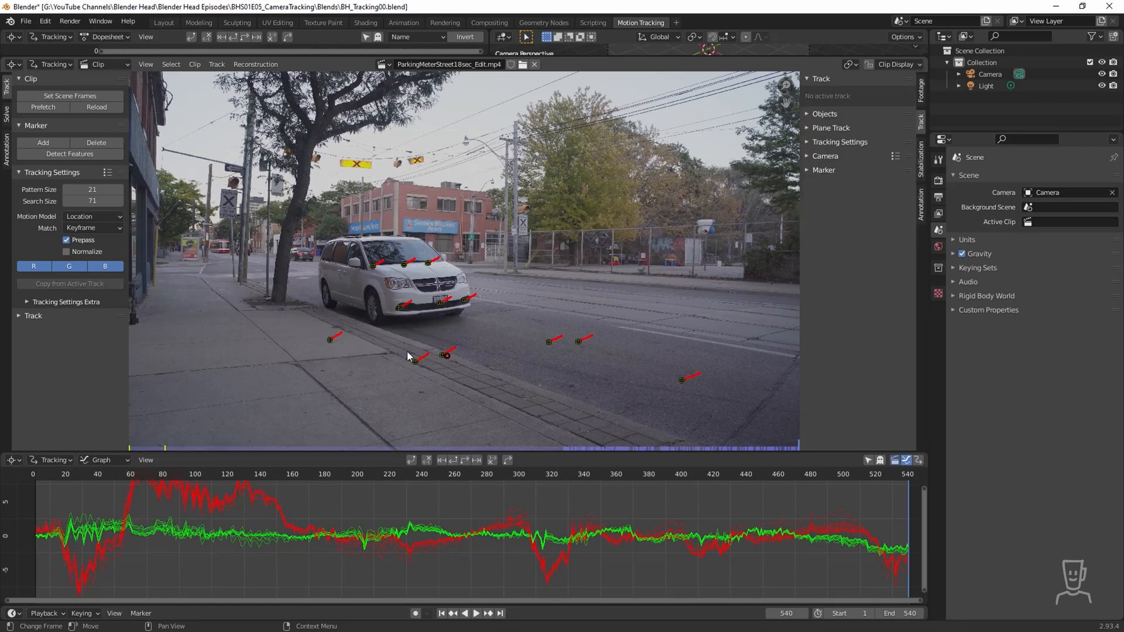
click(448, 356)
key(x)
click(448, 361)
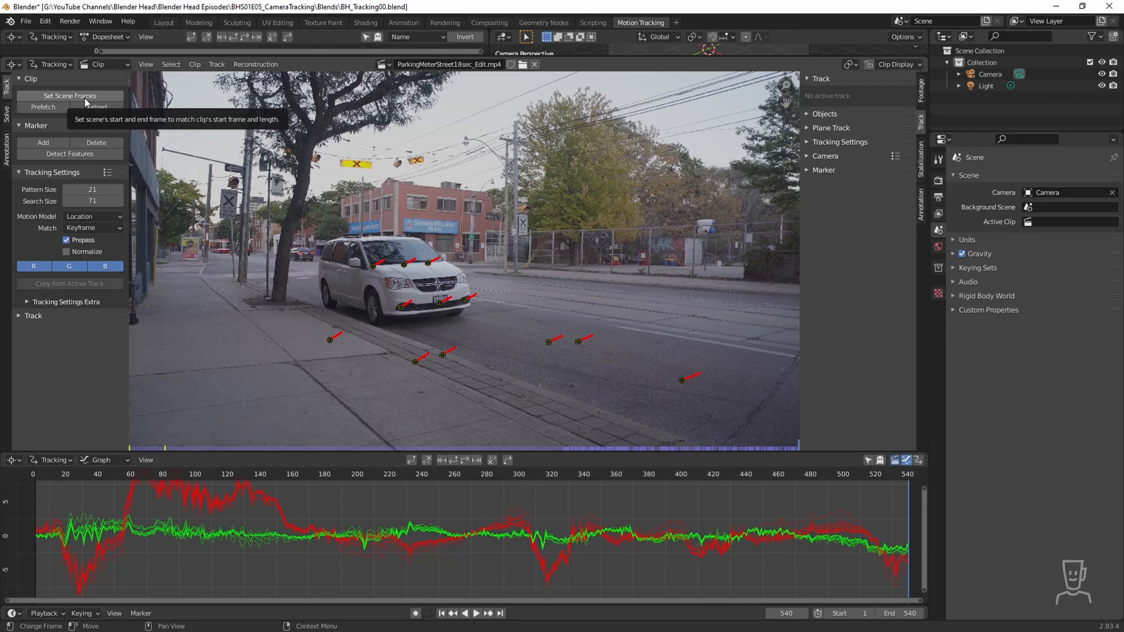
Enable focal length refinement and solve the camera motion from the tracks.
click(7, 116)
click(66, 166)
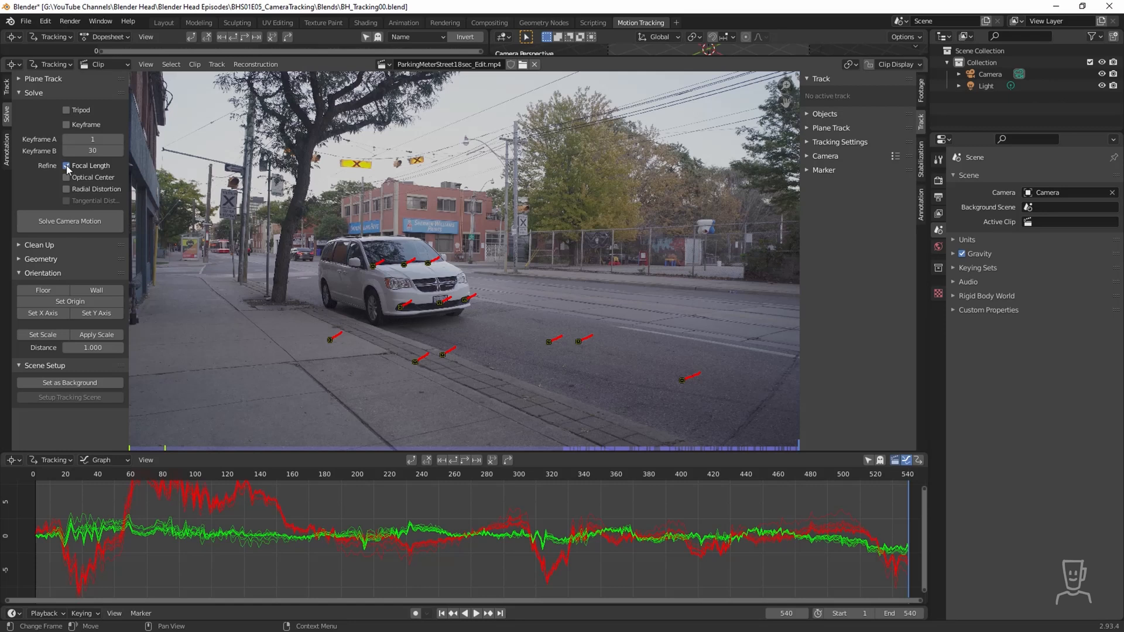
click(64, 222)
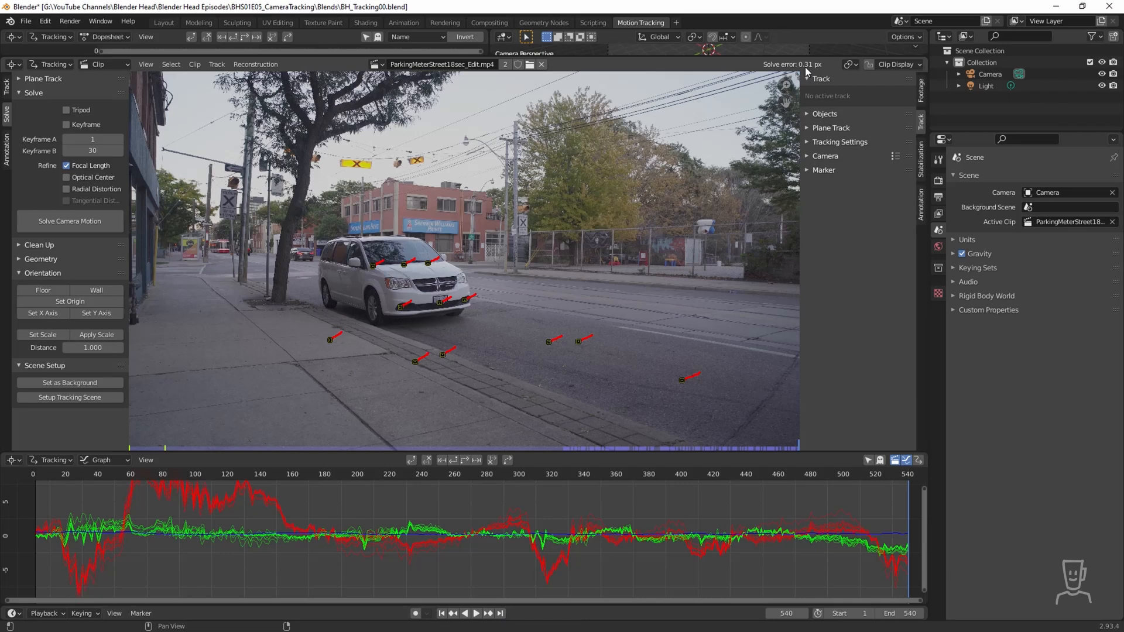
Try the right of the two neighbouring road markers as the scene origin, and set the origin at the left one, Track.017.
click(579, 343)
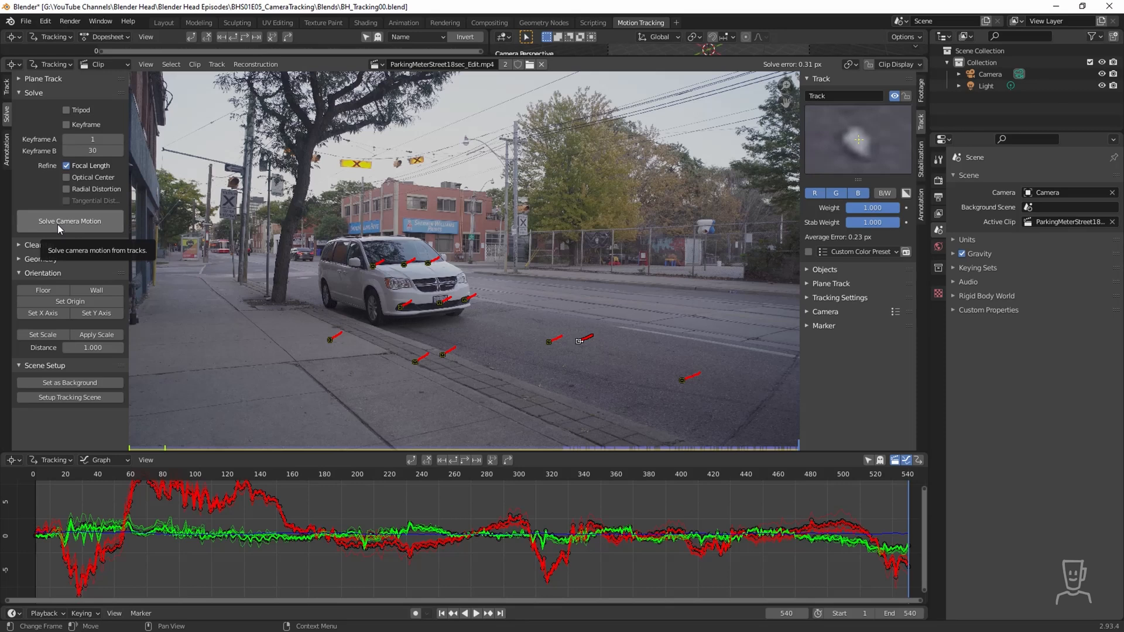
click(74, 304)
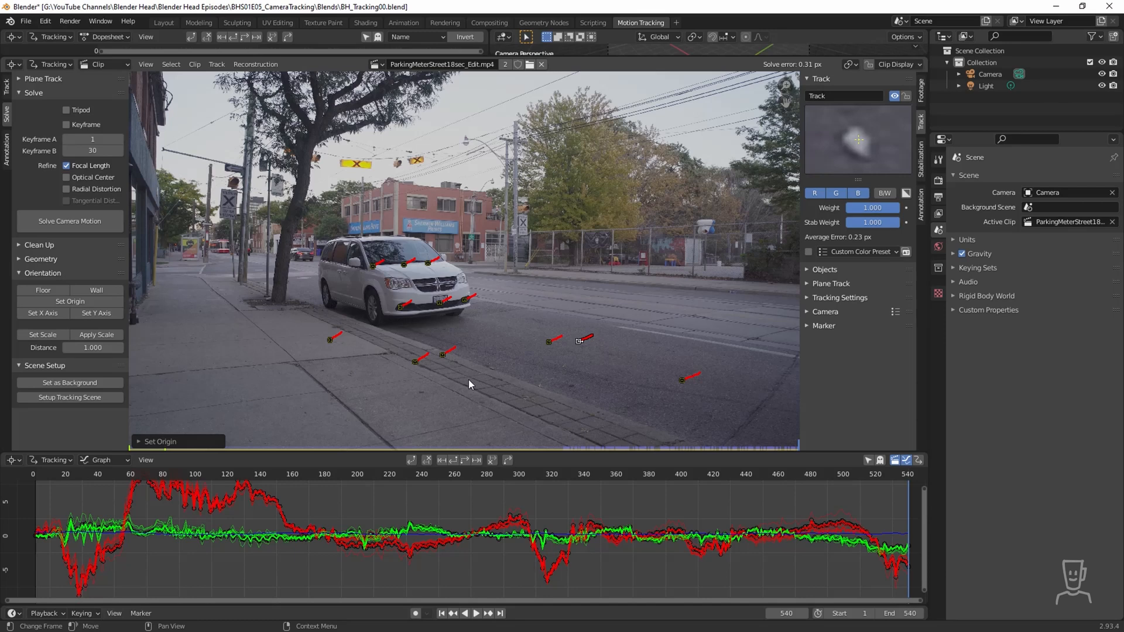
click(550, 342)
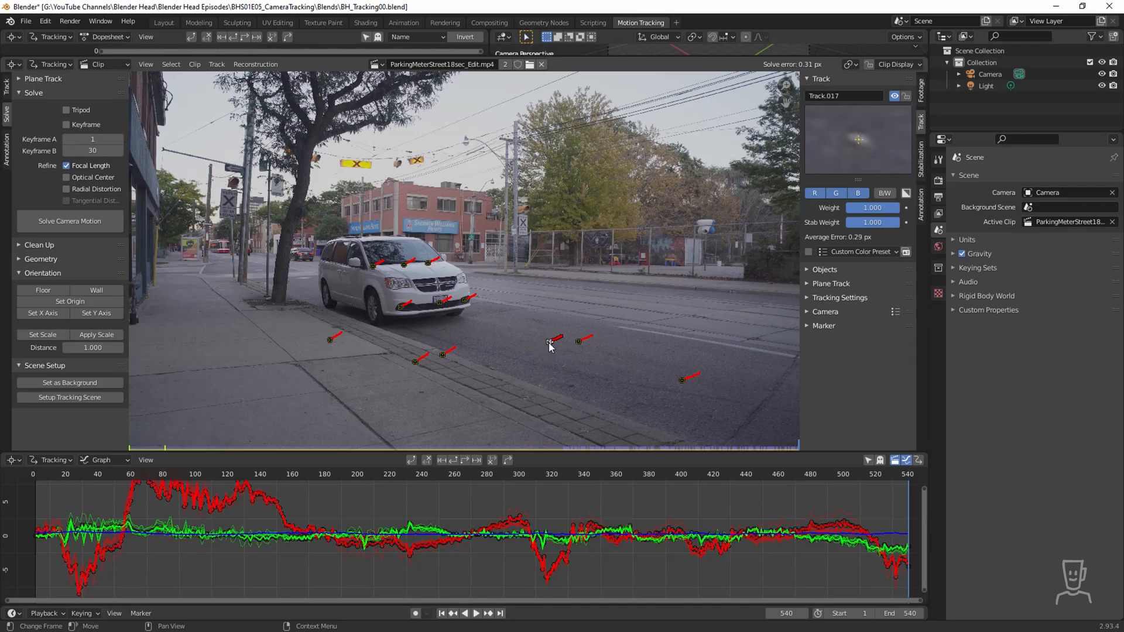
click(64, 303)
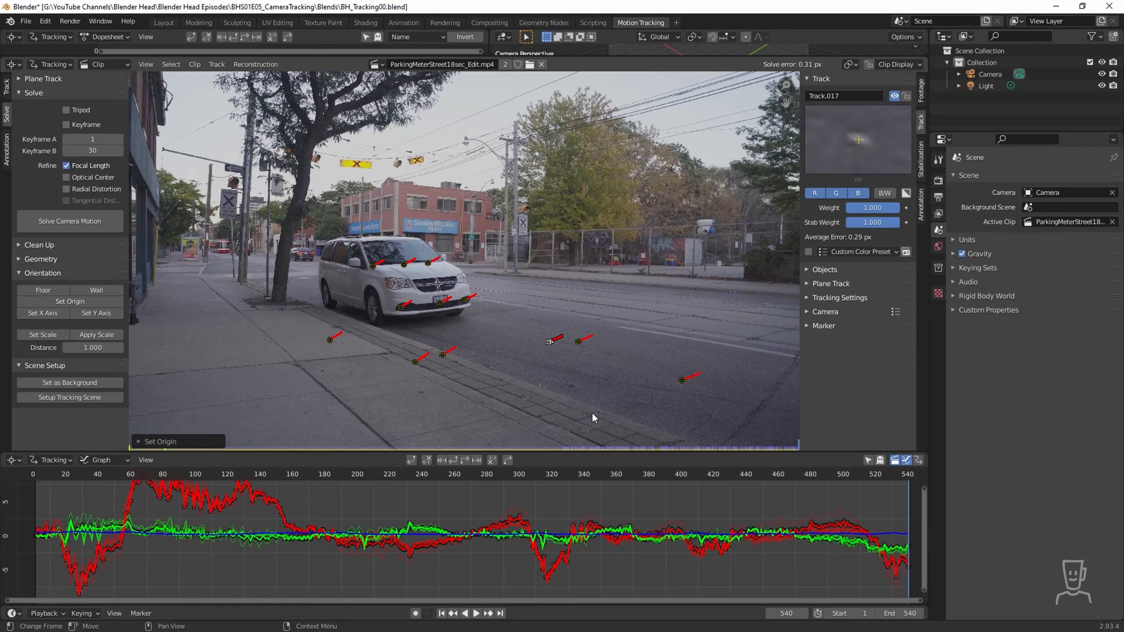
Define the floor plane from the sidewalk marker and the two curbside markers, Track.005, Track.001 and Track.014.
click(330, 341)
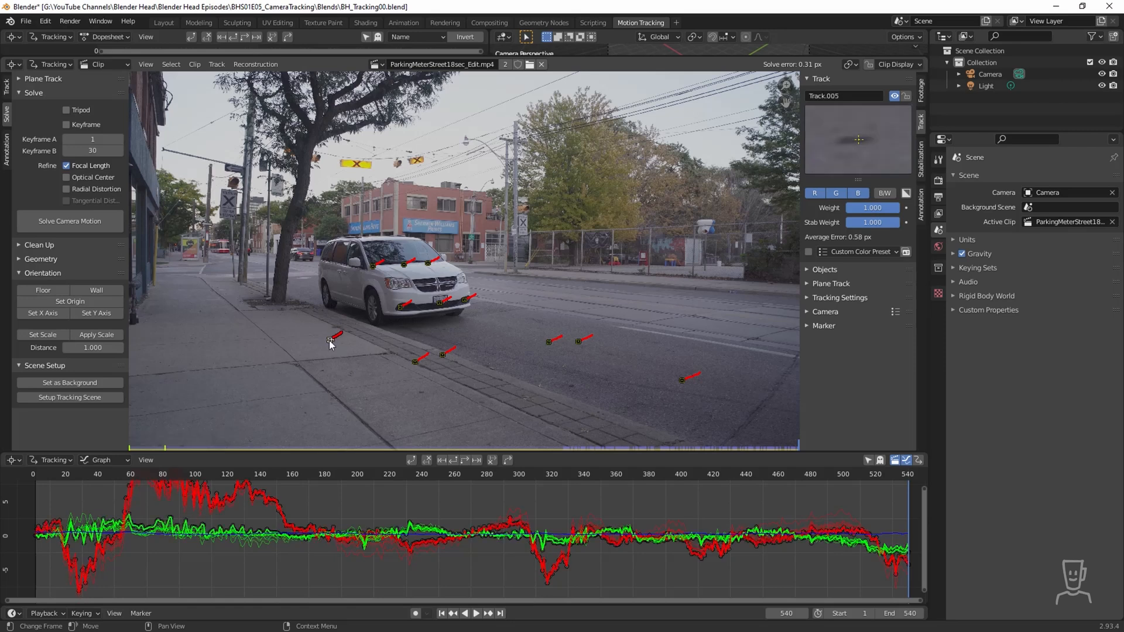
click(444, 355)
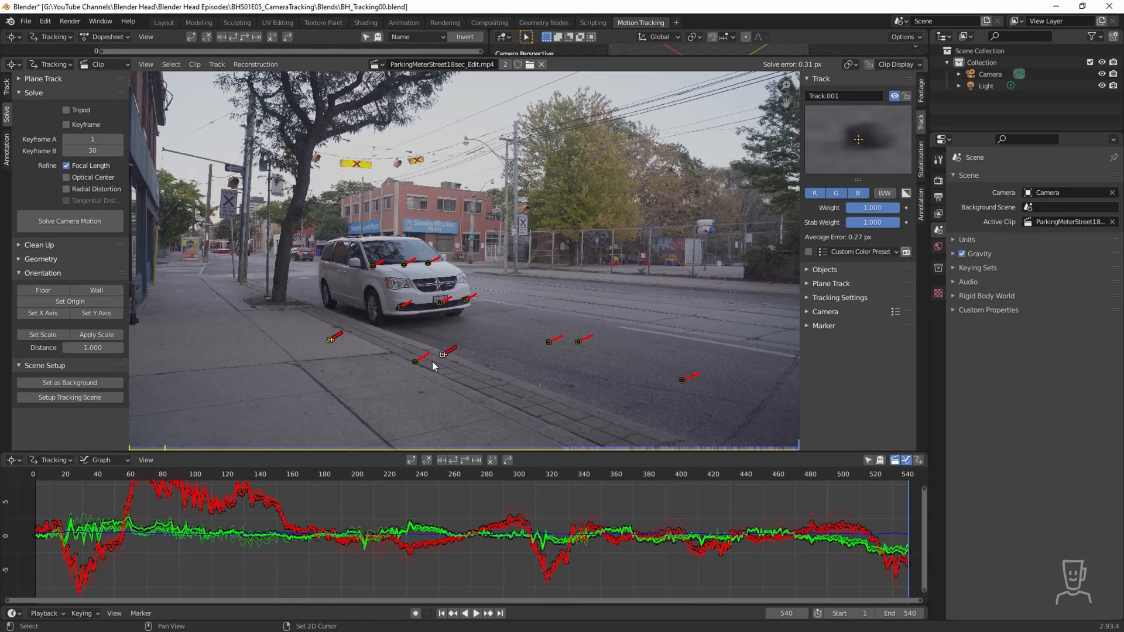
click(415, 363)
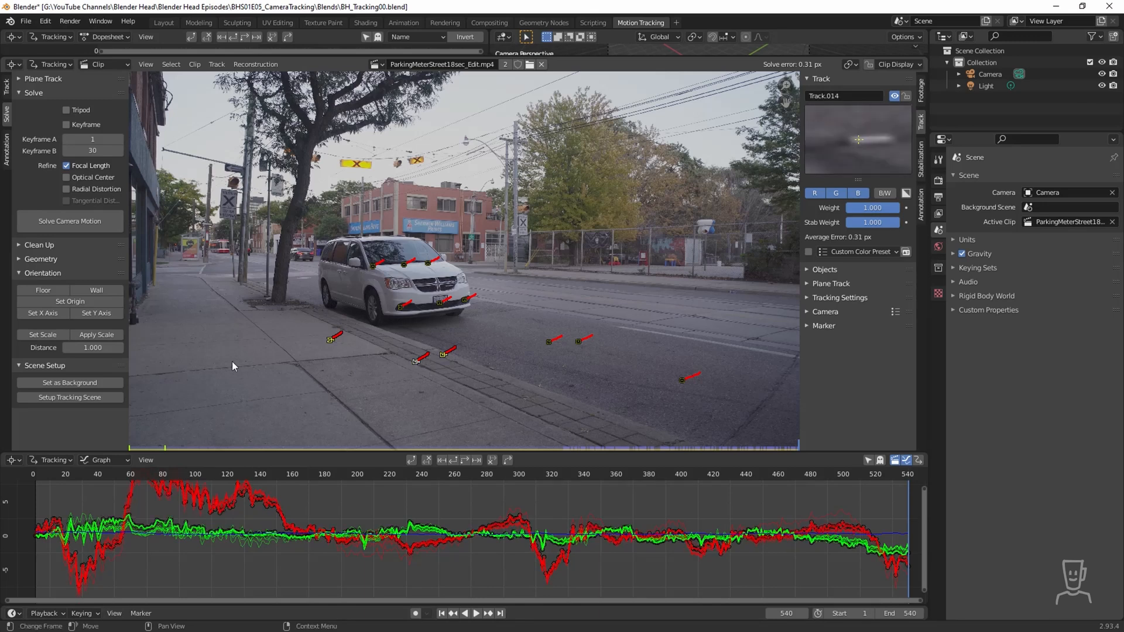
click(48, 293)
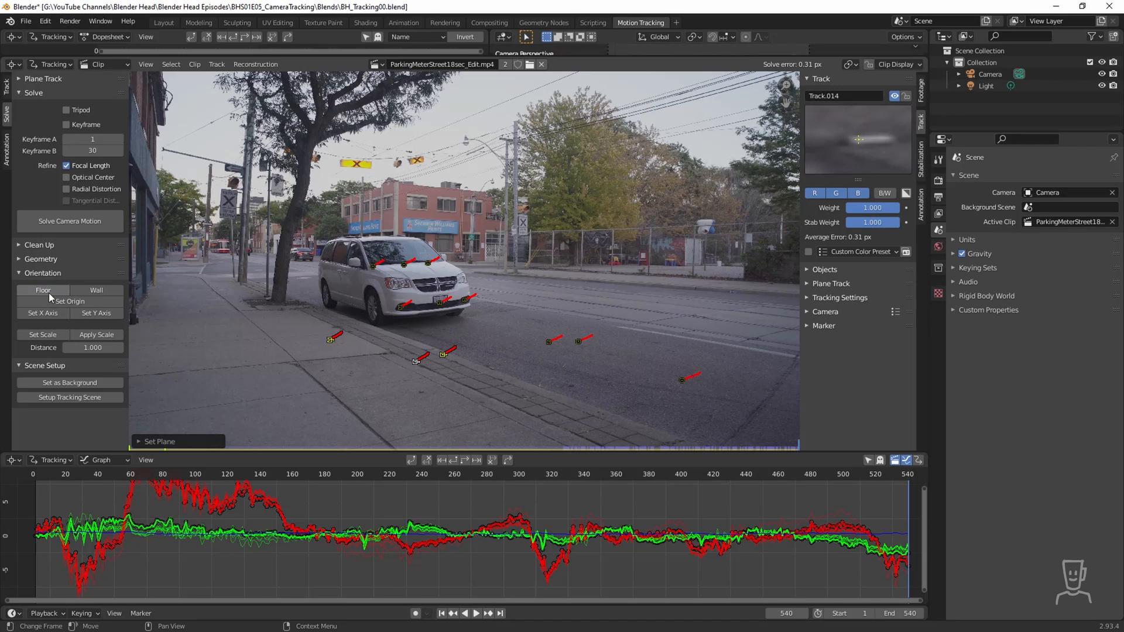
Set the clip as the camera background and set up the tracking scene.
click(75, 384)
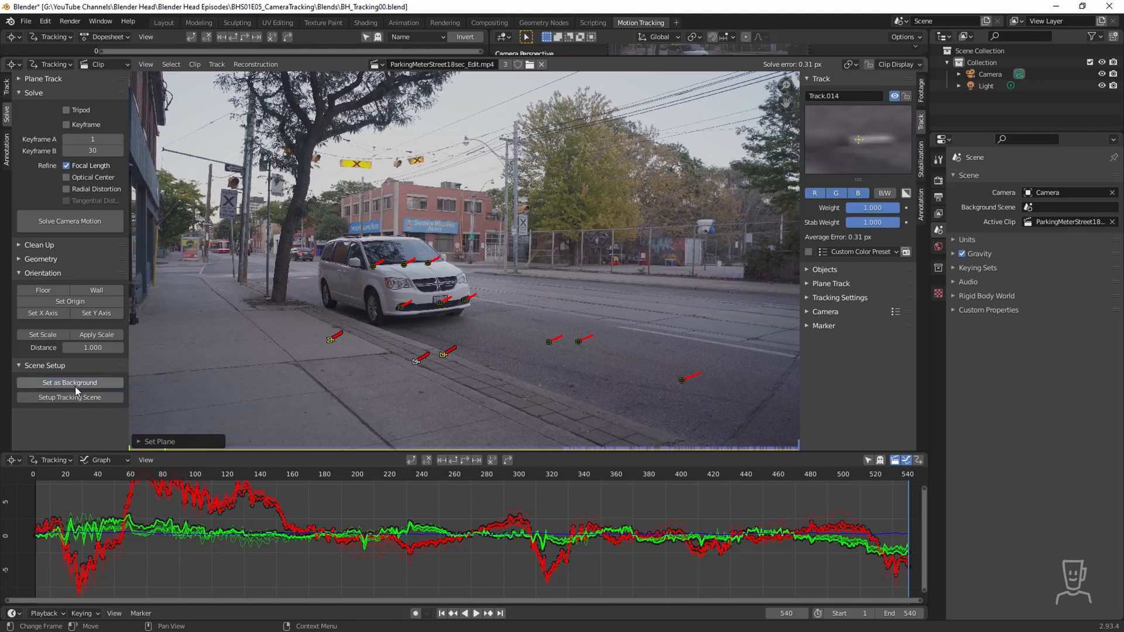
click(72, 398)
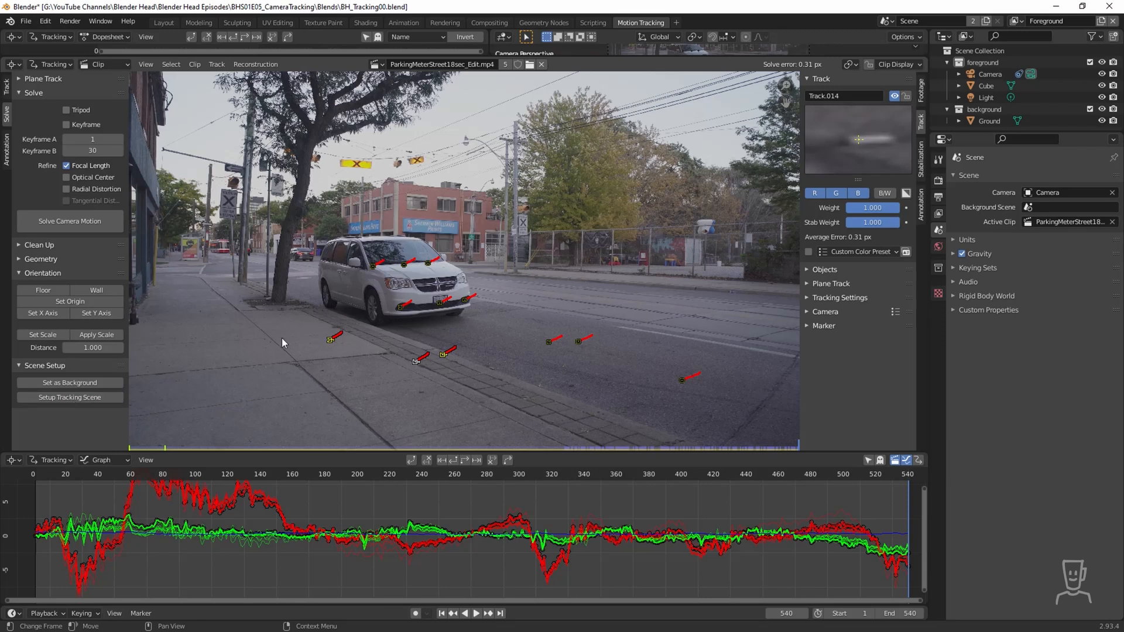
Play the animation through the camera in the Layout workspace to check how the cube and ground follow the footage.
click(163, 23)
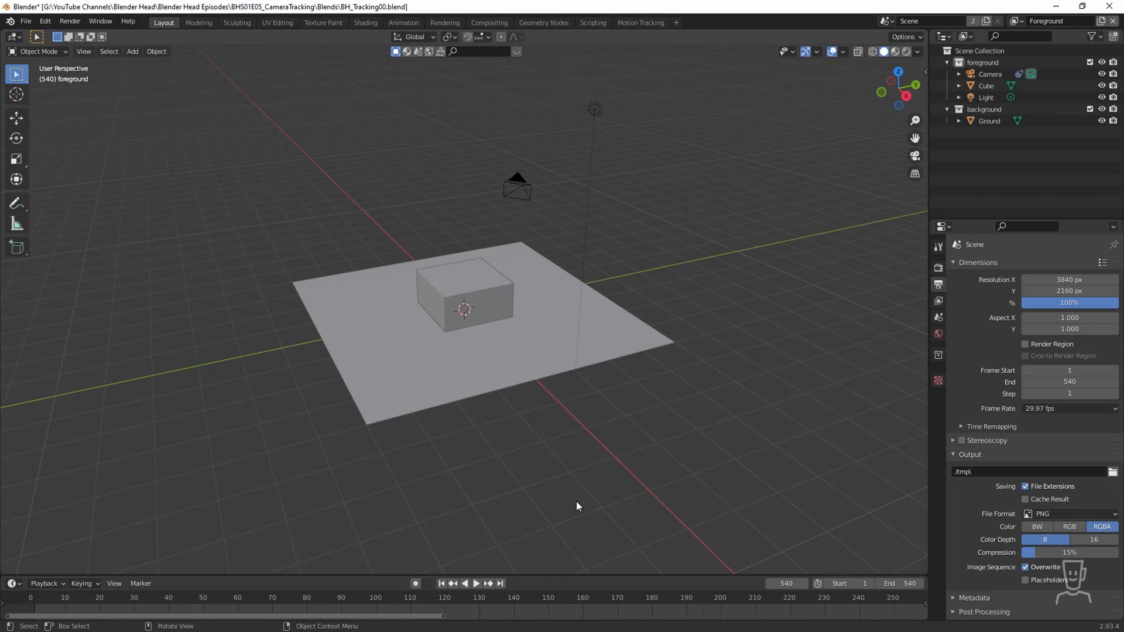
key(KP_0)
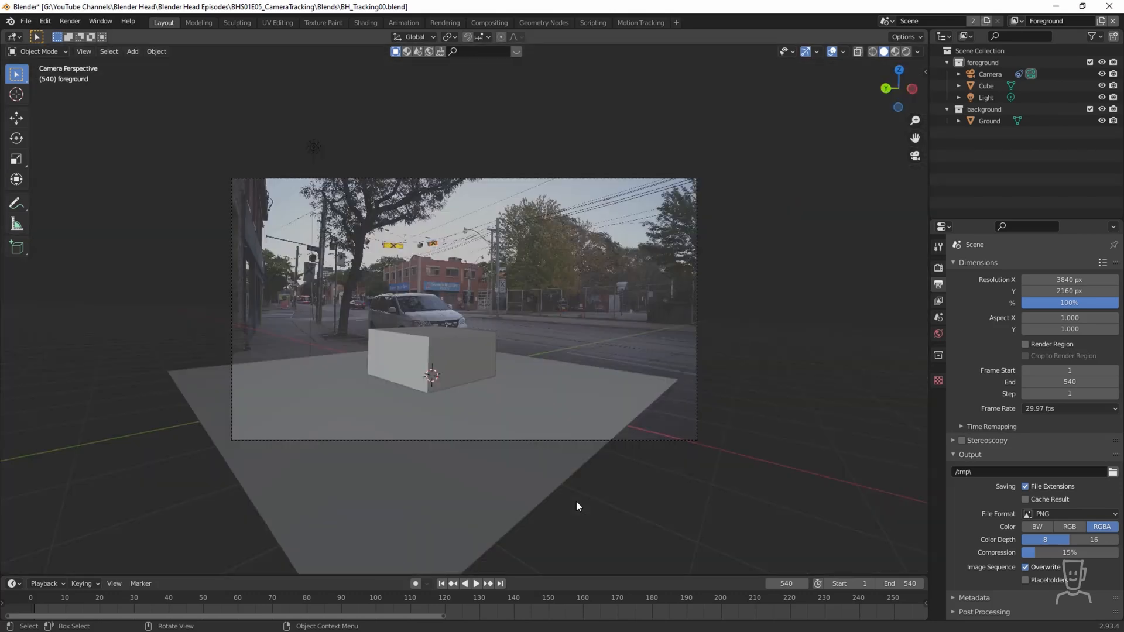
key(space)
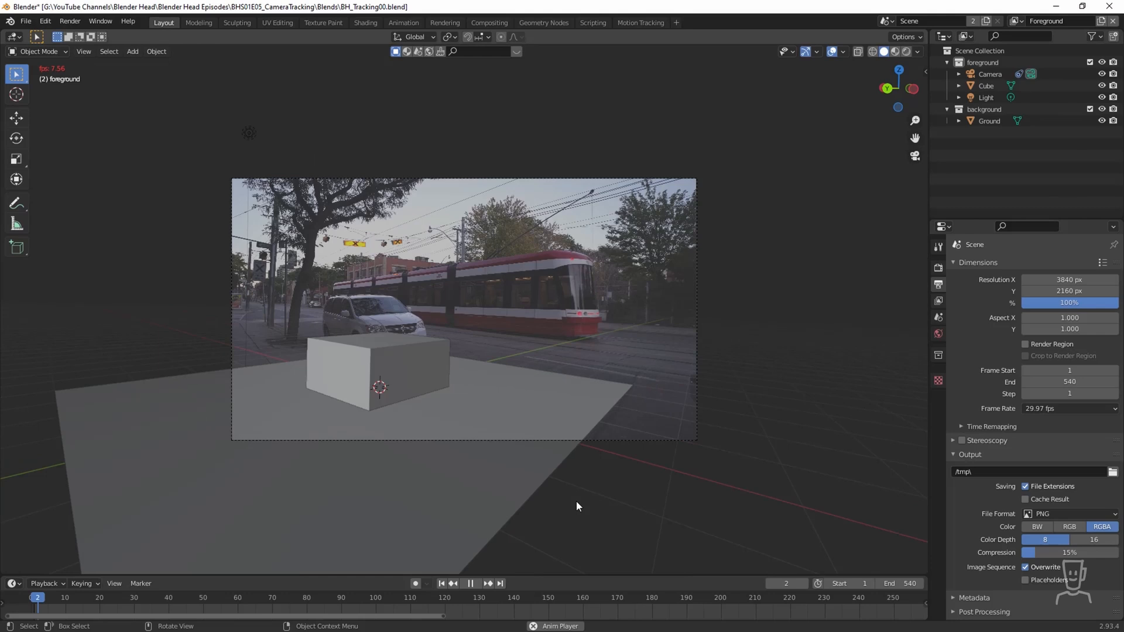